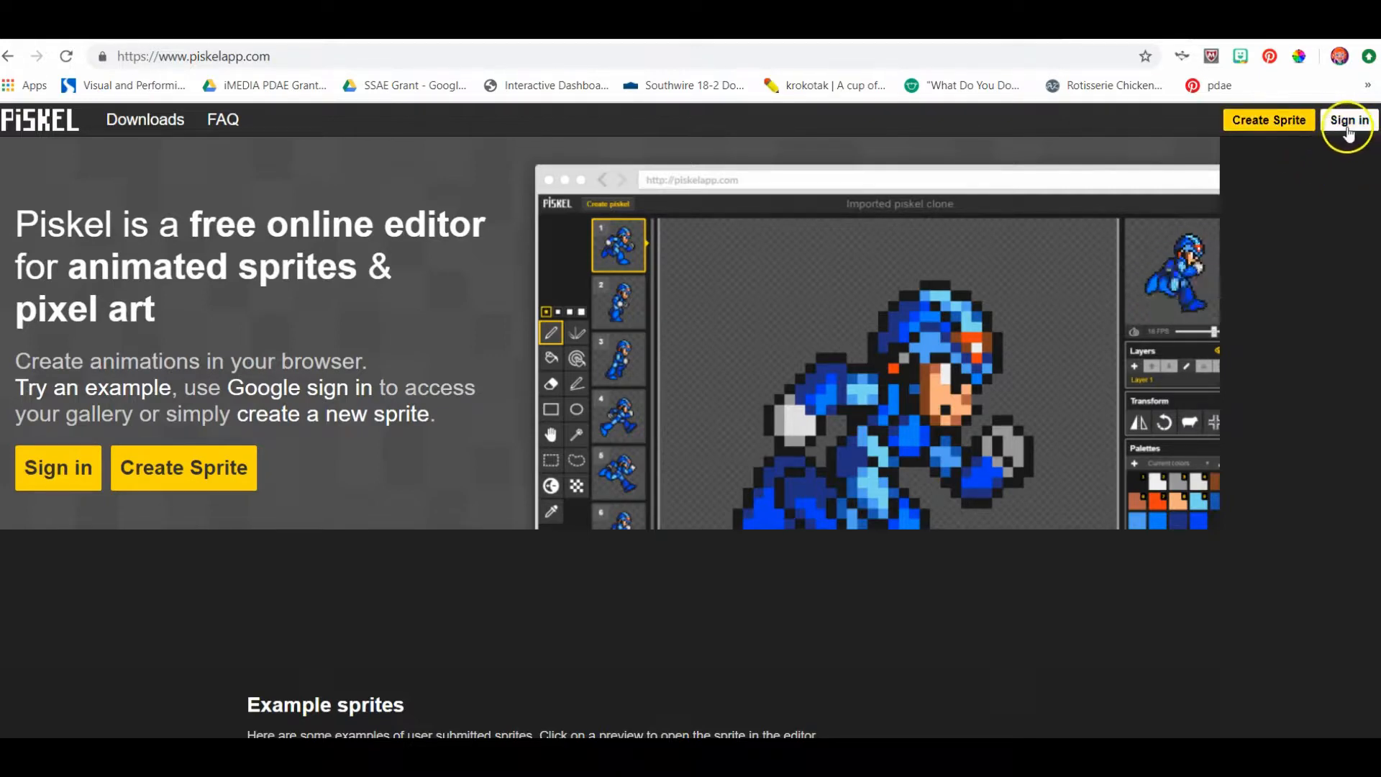
- Sign in to Piskel with an existing Google account and create a new sprite
click(1340, 124)
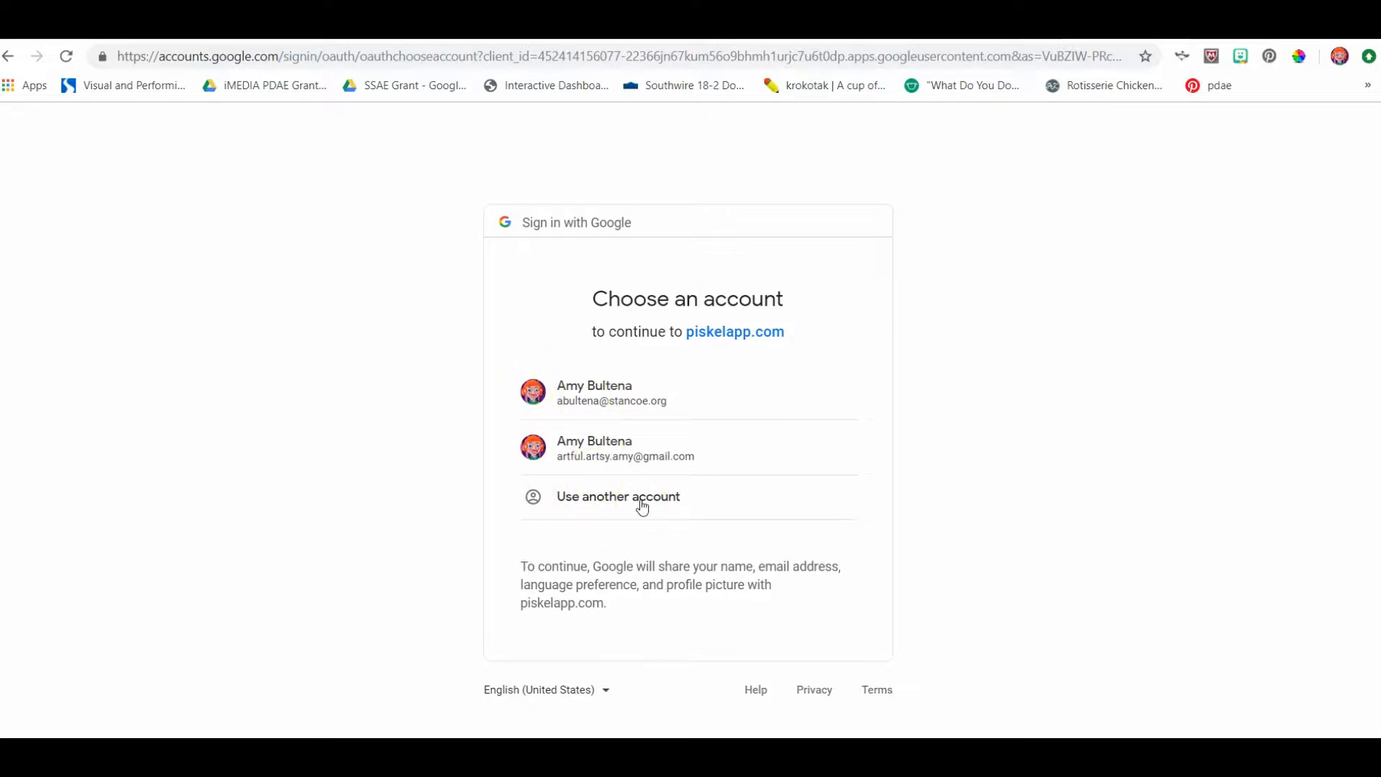
click(602, 451)
scroll(933, 465, down, 1)
scroll(933, 464, down, 2)
scroll(932, 466, up, 3)
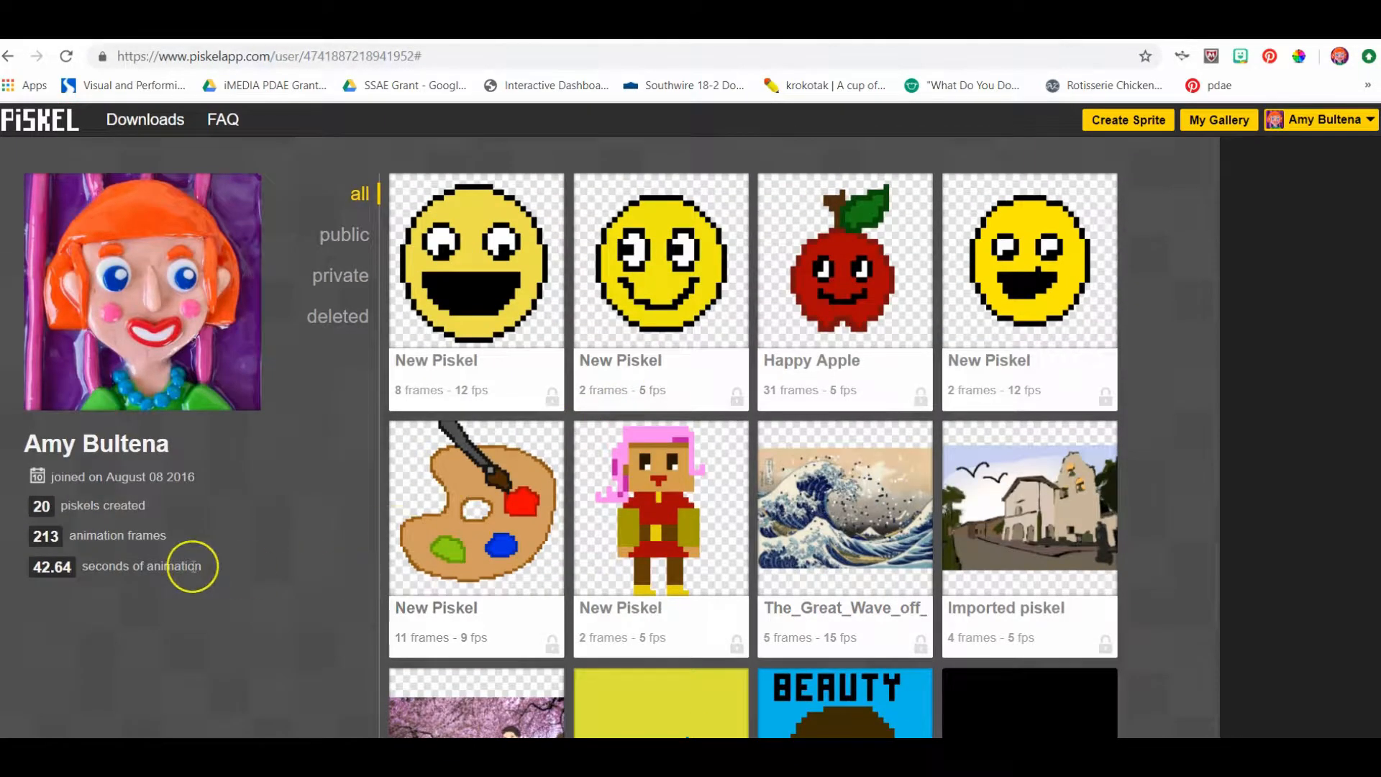
mouse_move(1066, 371)
click(1104, 130)
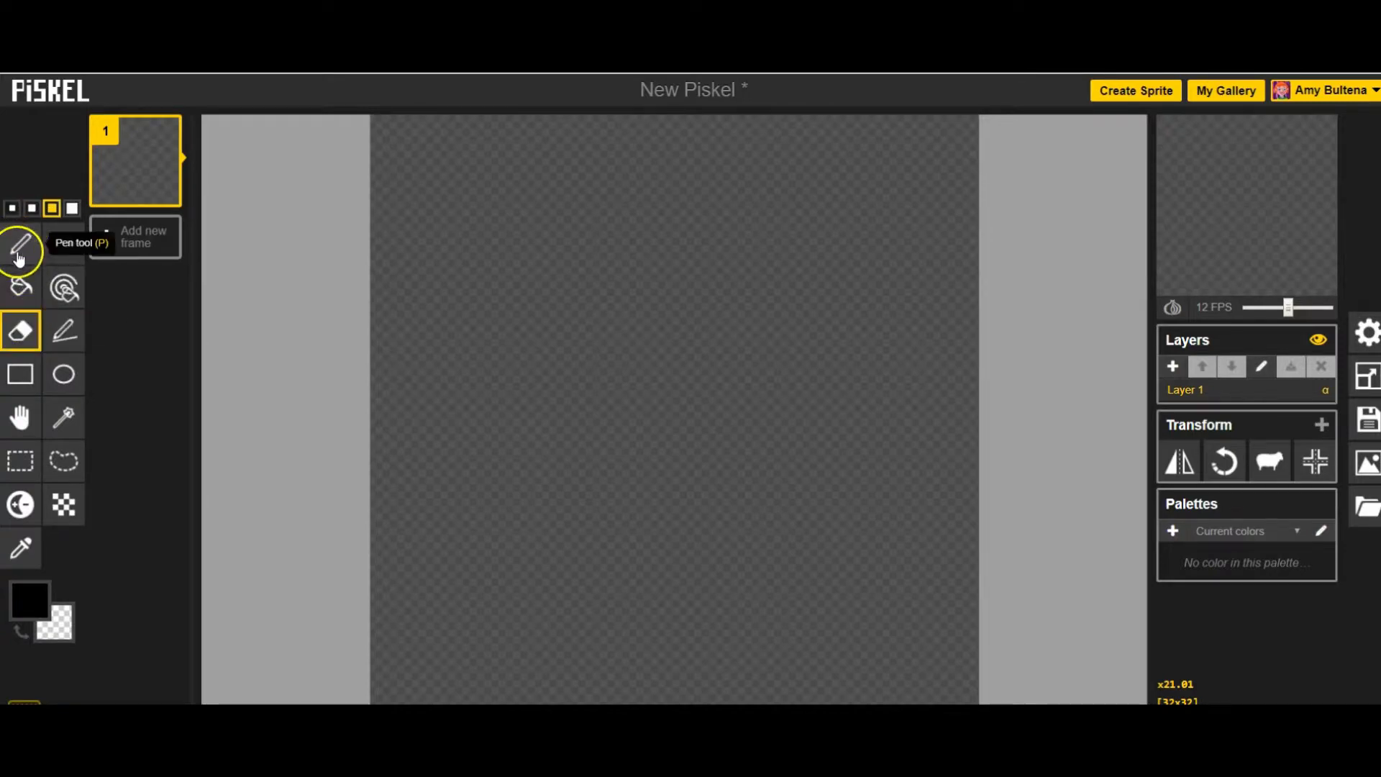
- Draw a black circular face outline about 24 pixels wide with two round eyes about 6 pixels wide, using one-pixel lines
click(18, 250)
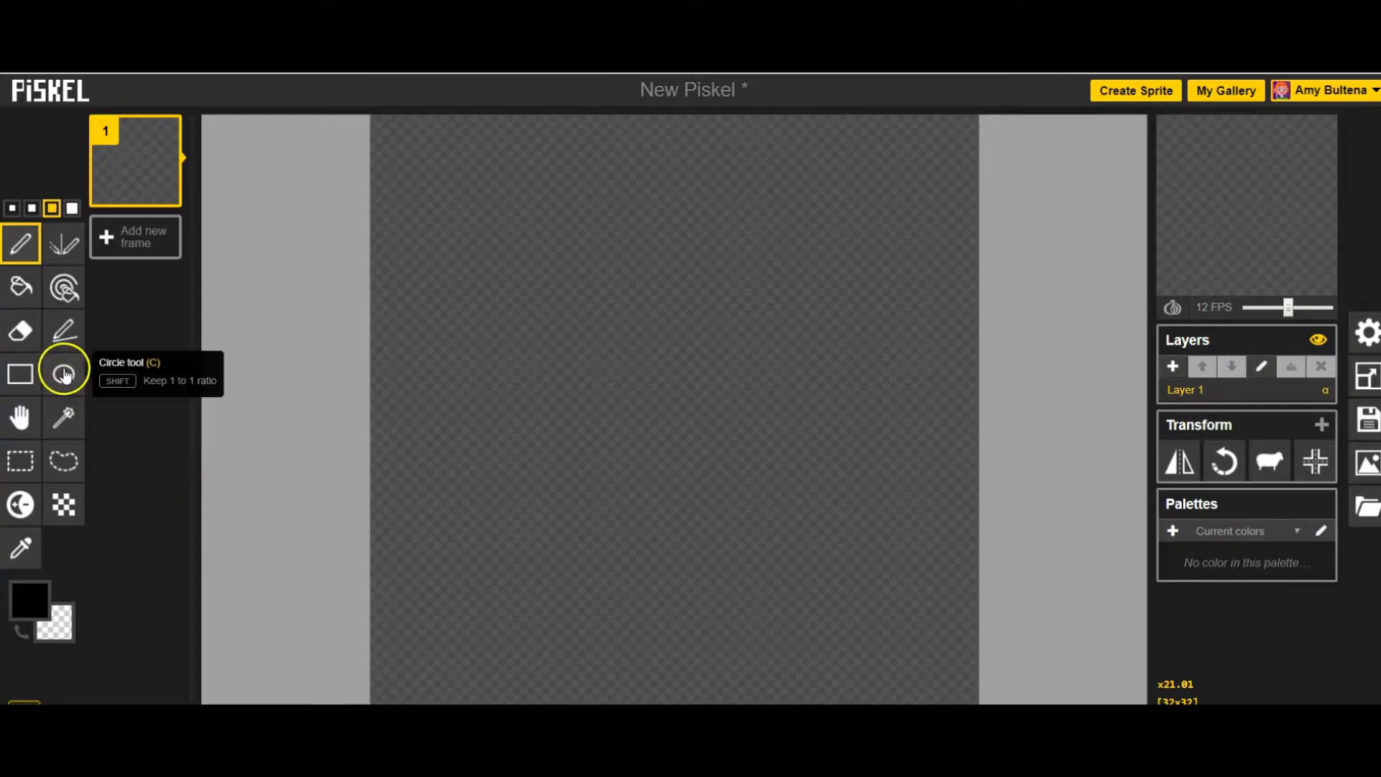
click(11, 210)
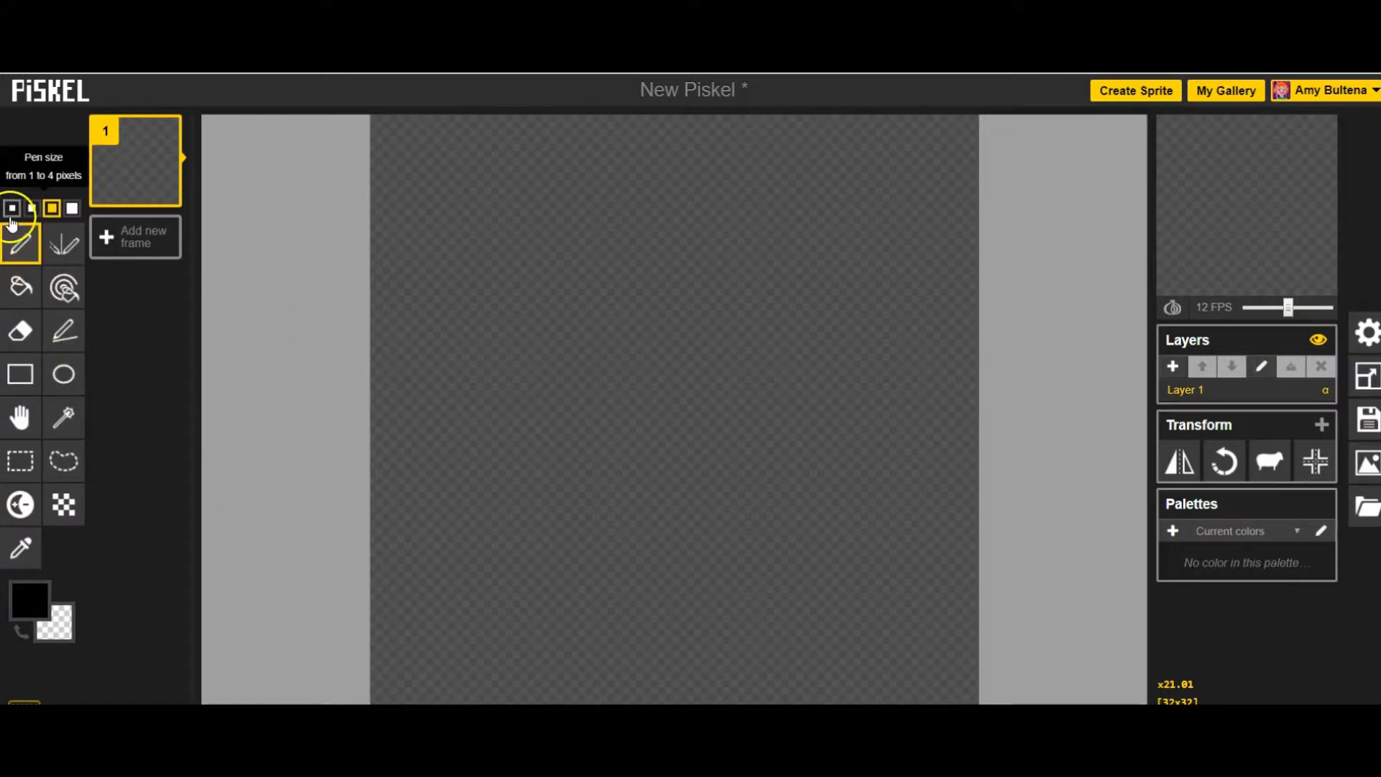
click(61, 377)
drag(456, 216, 896, 652)
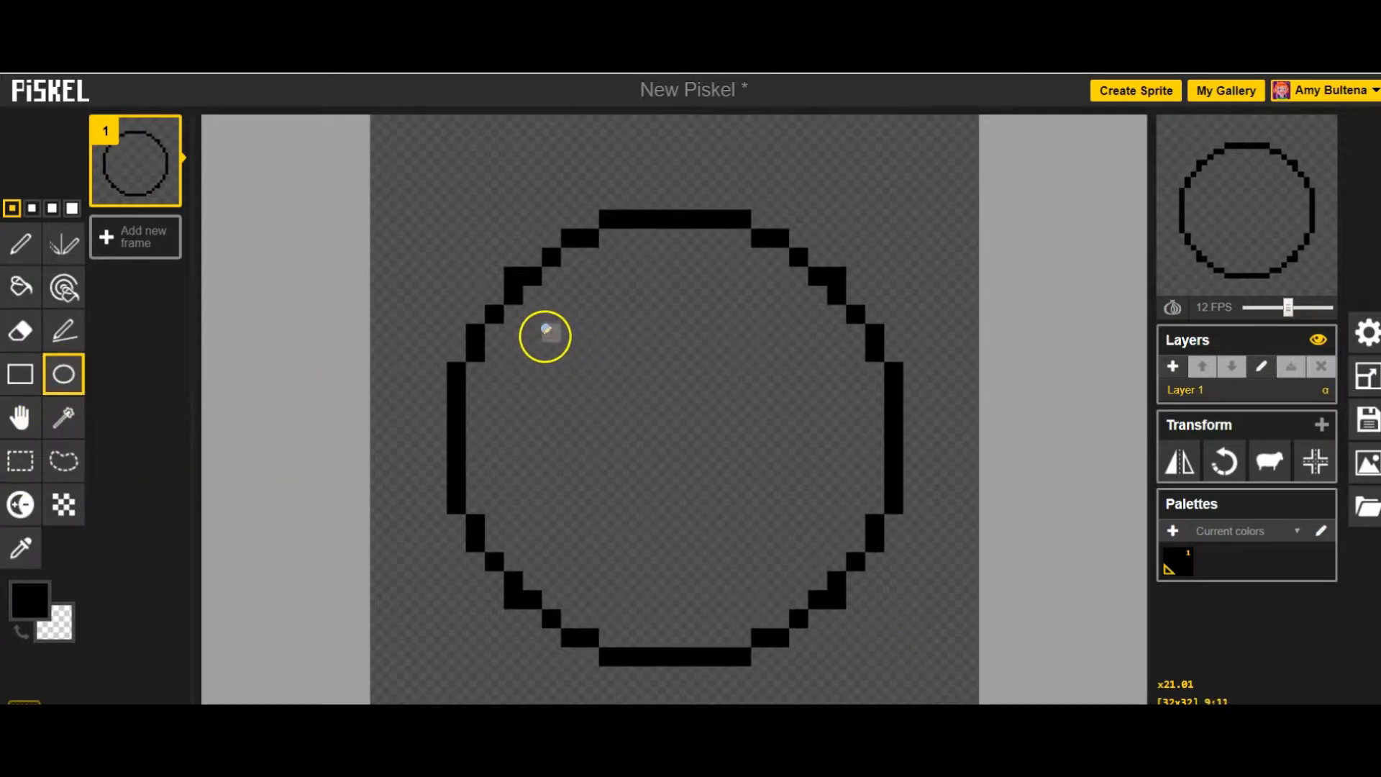
drag(543, 335, 647, 424)
drag(701, 333, 796, 428)
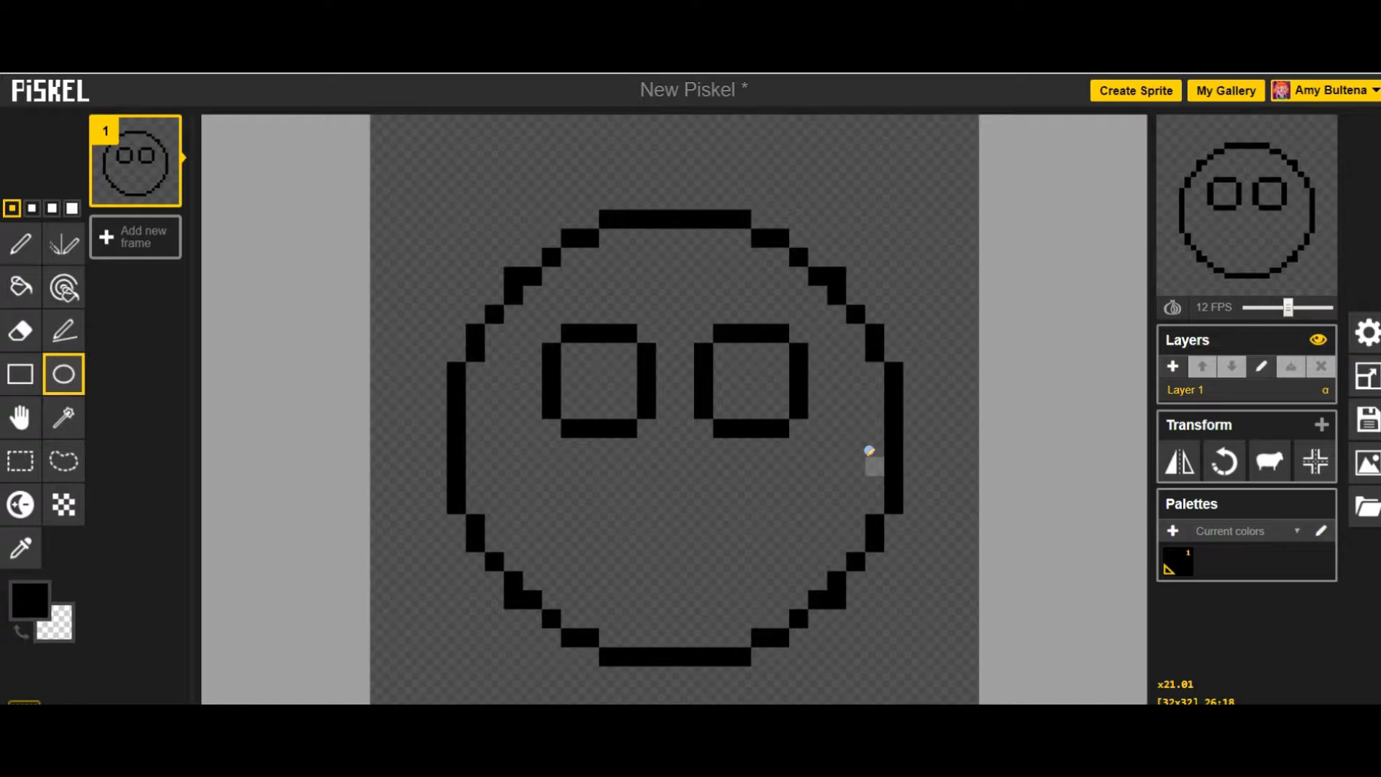
- Draw a wide black smile below the eyes with the Pen tool
drag(496, 440, 507, 457)
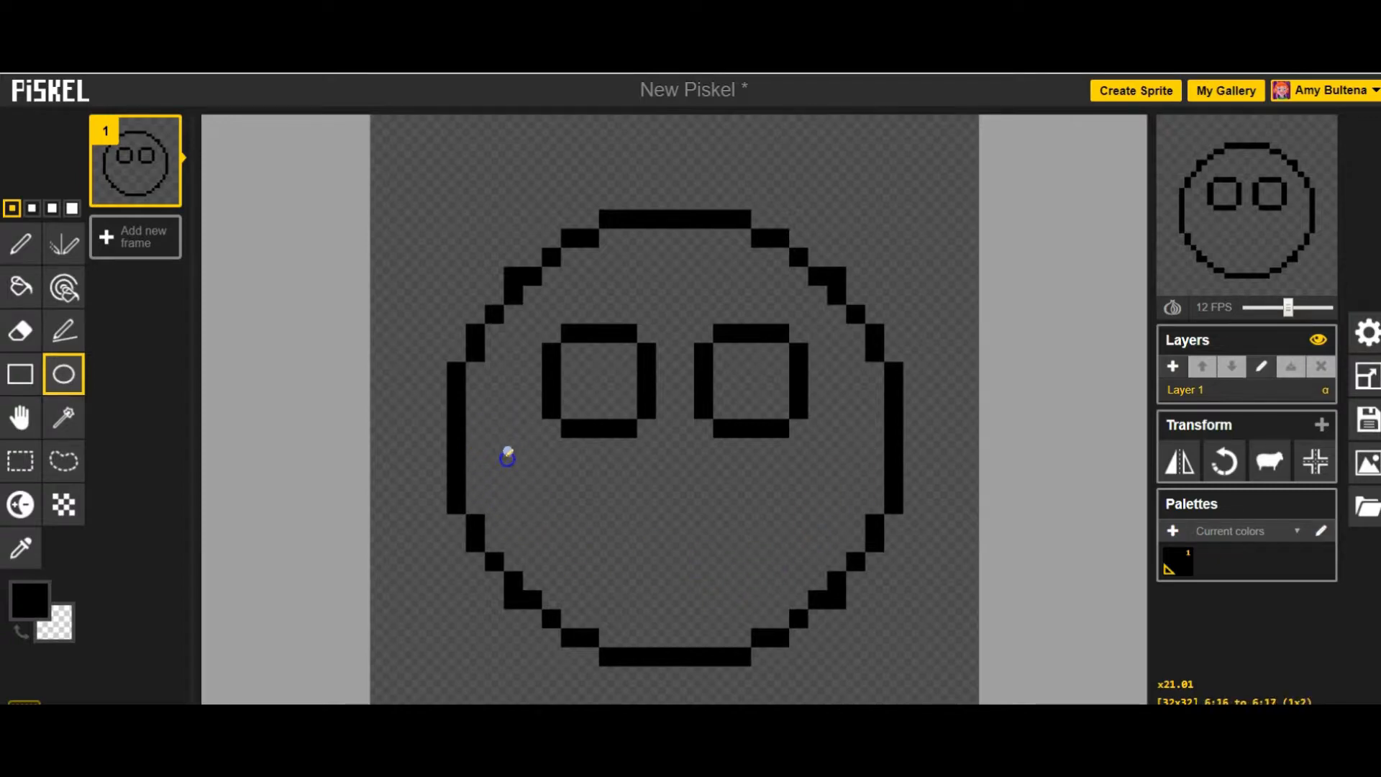
click(20, 243)
mouse_move(494, 447)
mouse_down()
mouse_move(572, 539)
mouse_move(662, 572)
mouse_move(752, 555)
mouse_move(836, 461)
mouse_up()
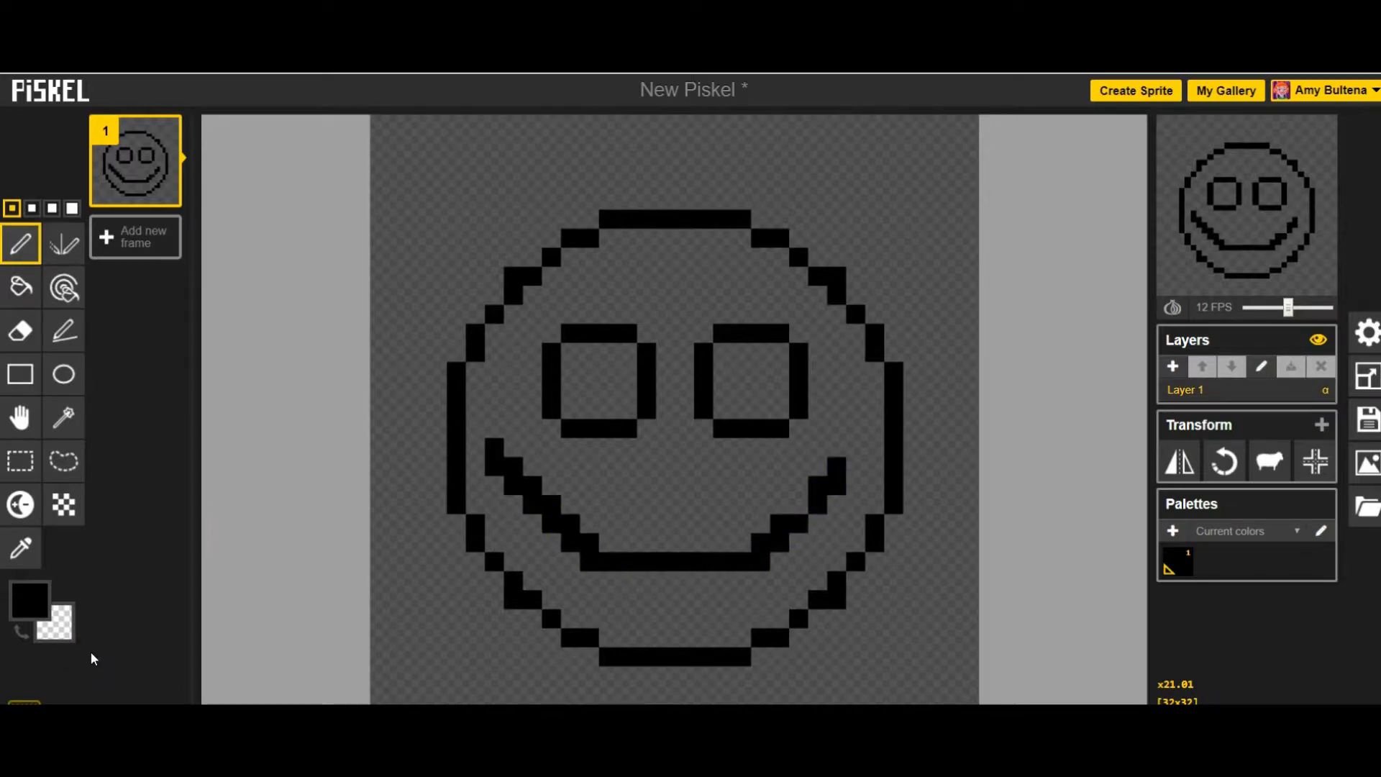
- Fill the face around the eyes and smile with yellow #f9ea28
click(34, 608)
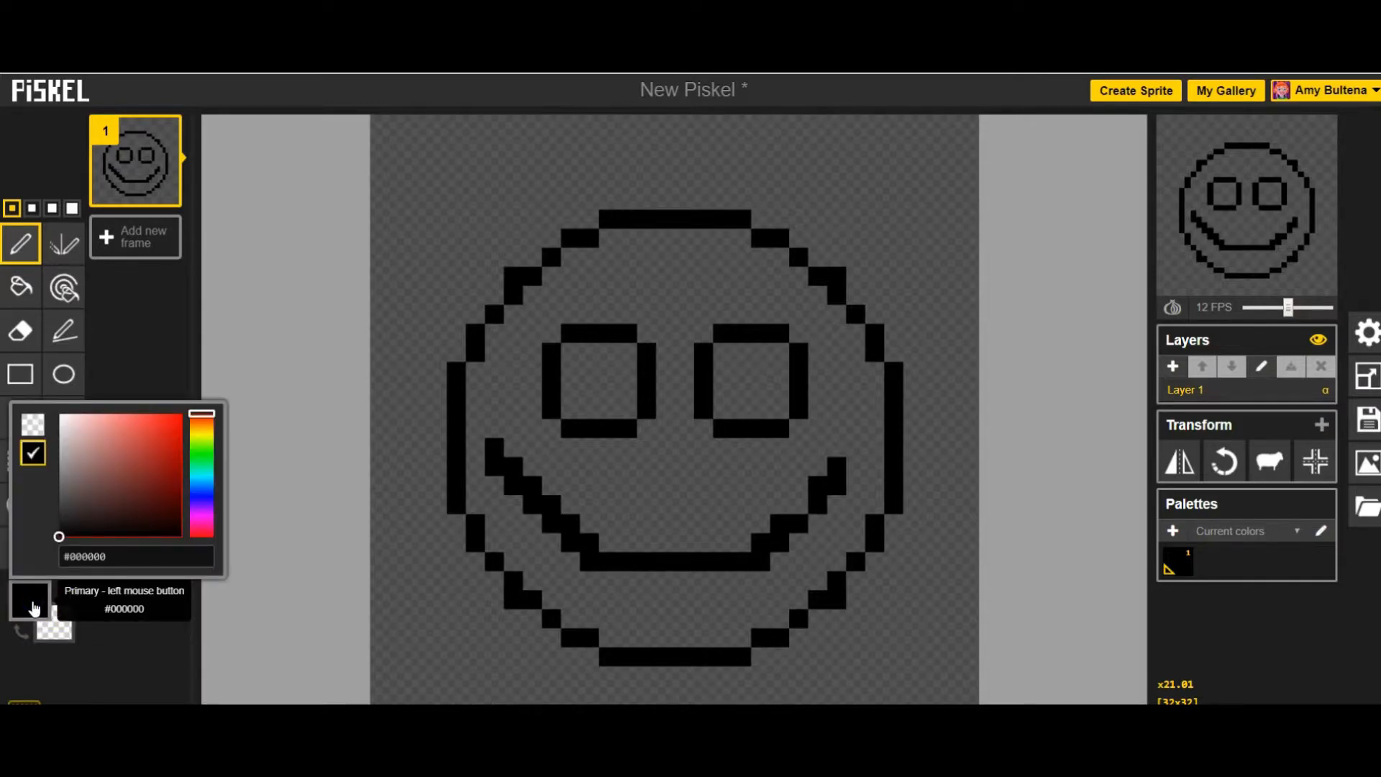
drag(203, 412, 208, 443)
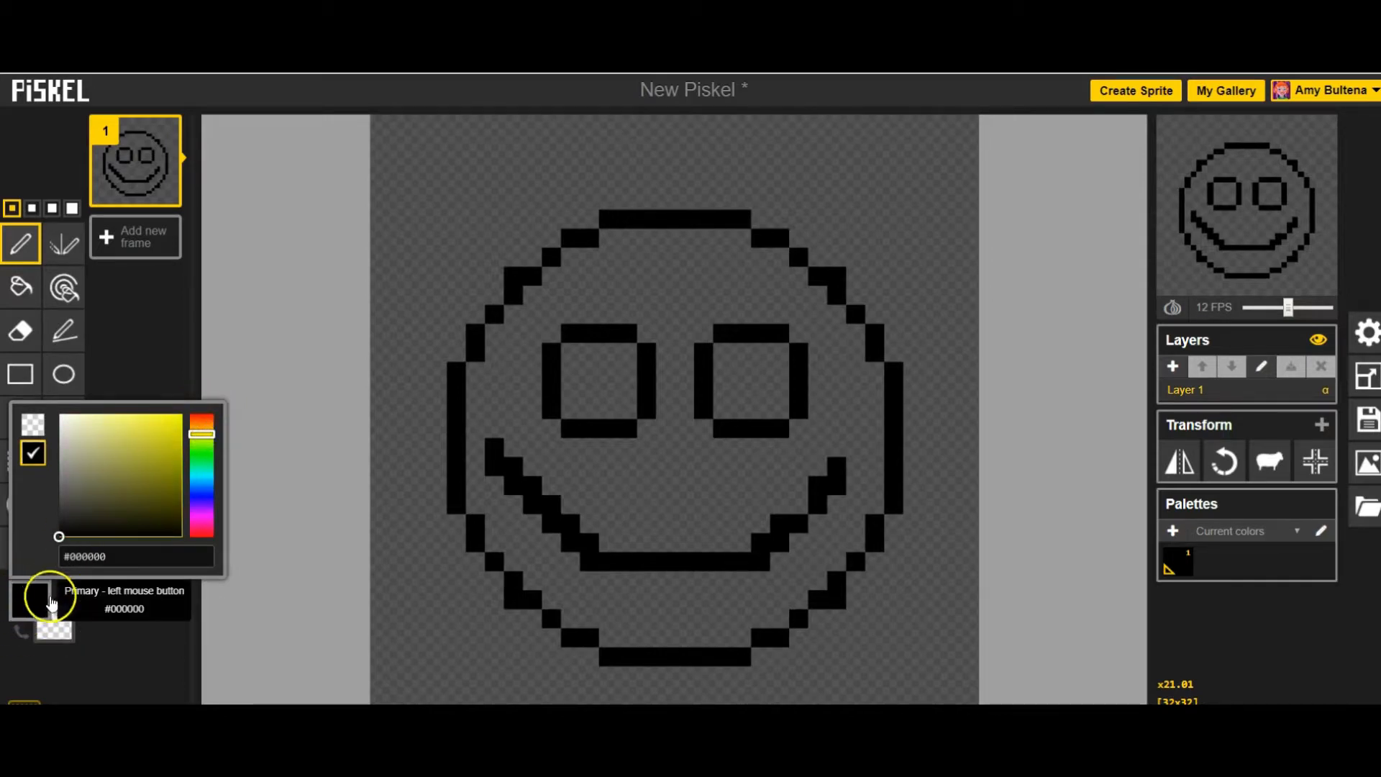
click(61, 537)
drag(62, 540, 164, 423)
click(194, 432)
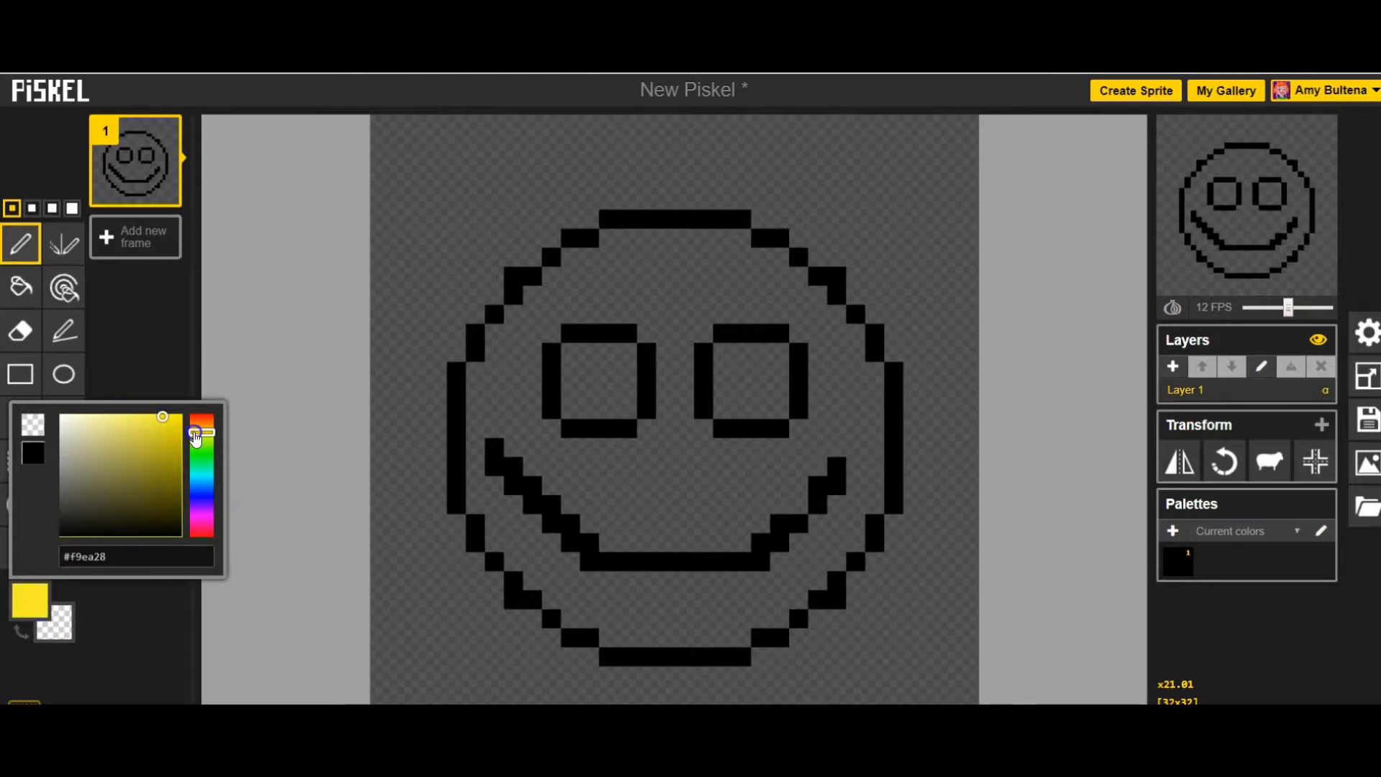
click(29, 601)
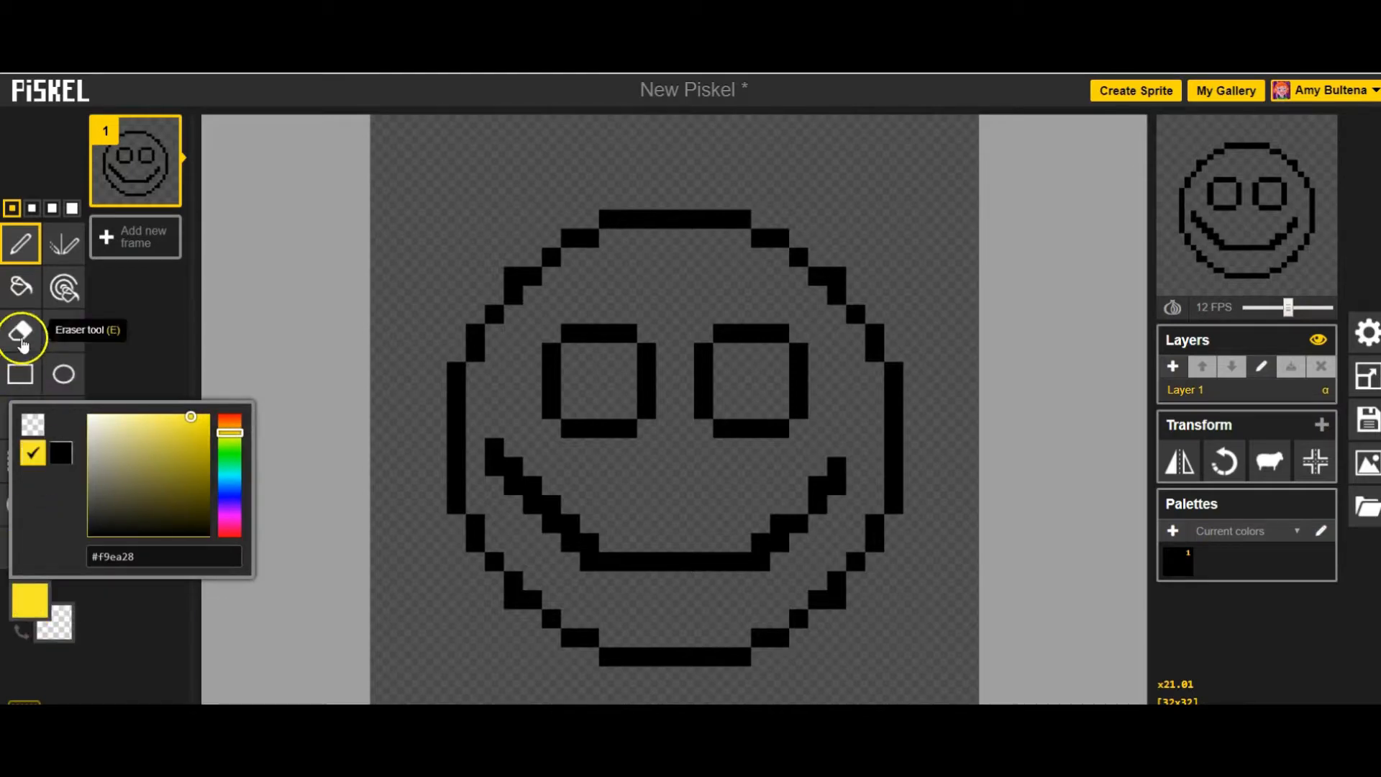
click(20, 288)
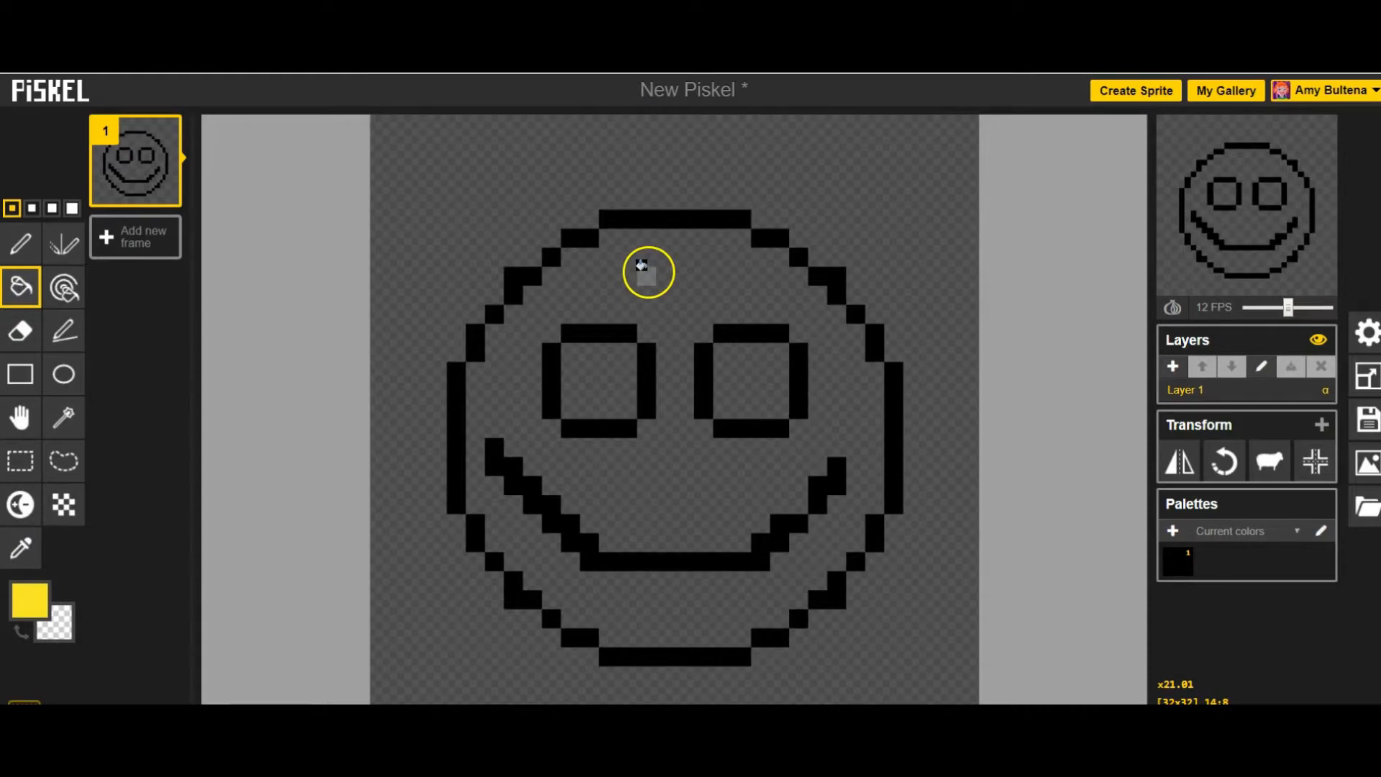
click(642, 266)
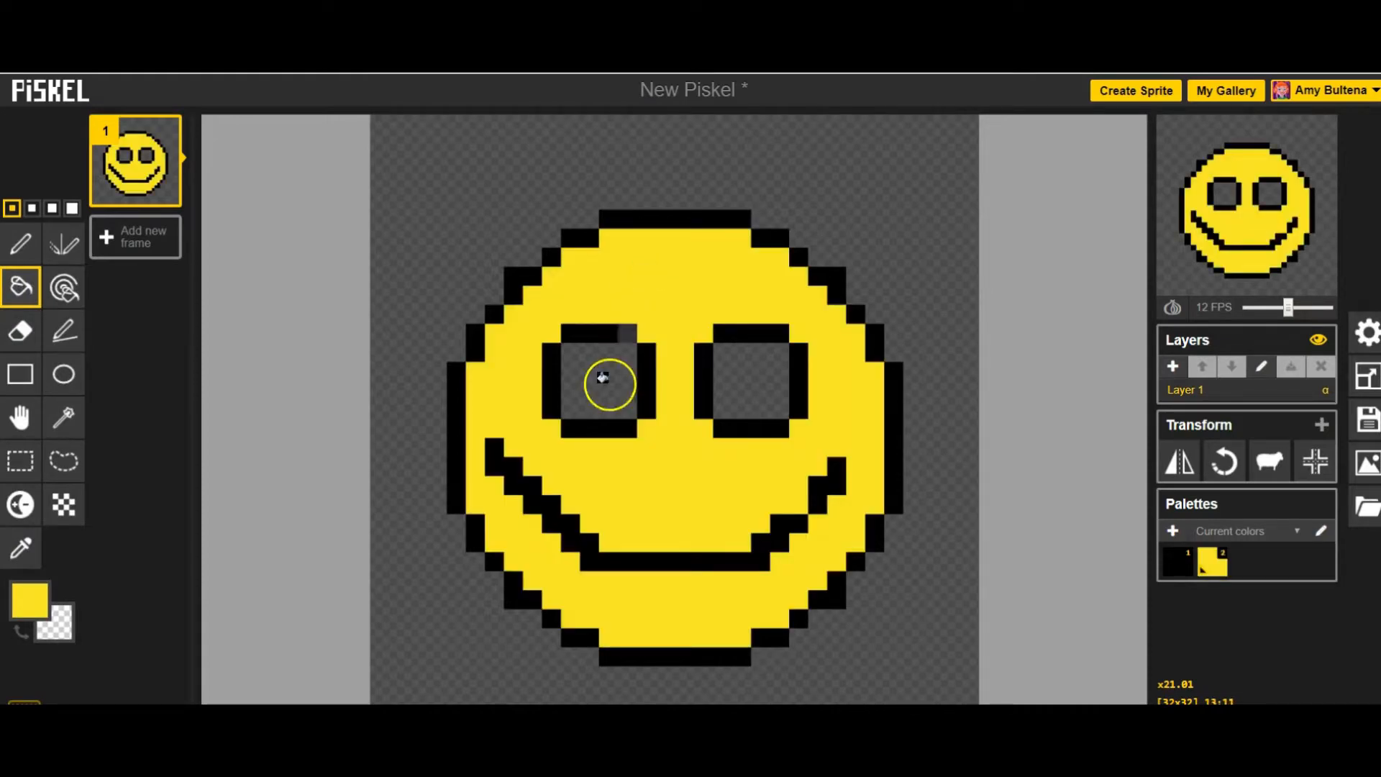
- Fill the inside of both eyes with off-white #f6f5f0
click(32, 597)
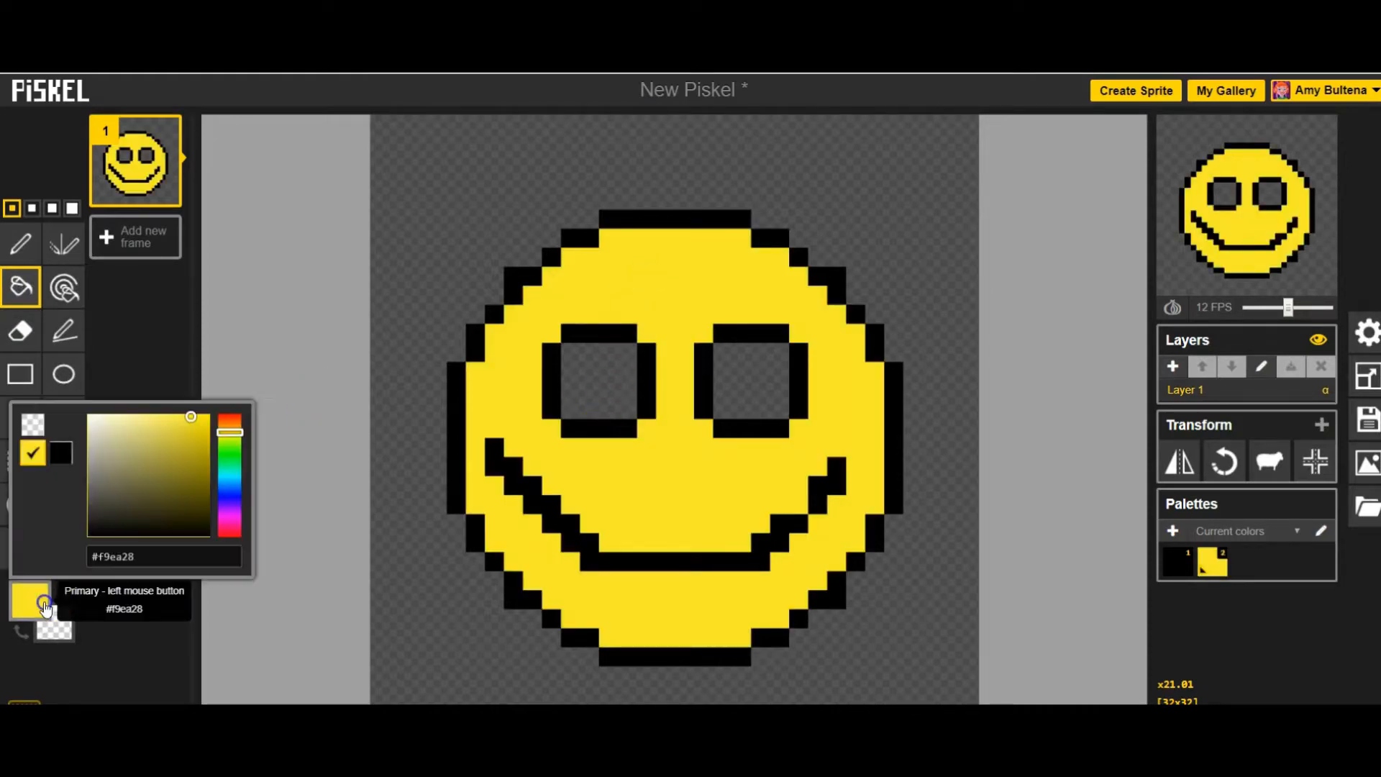
drag(192, 424, 93, 423)
click(22, 286)
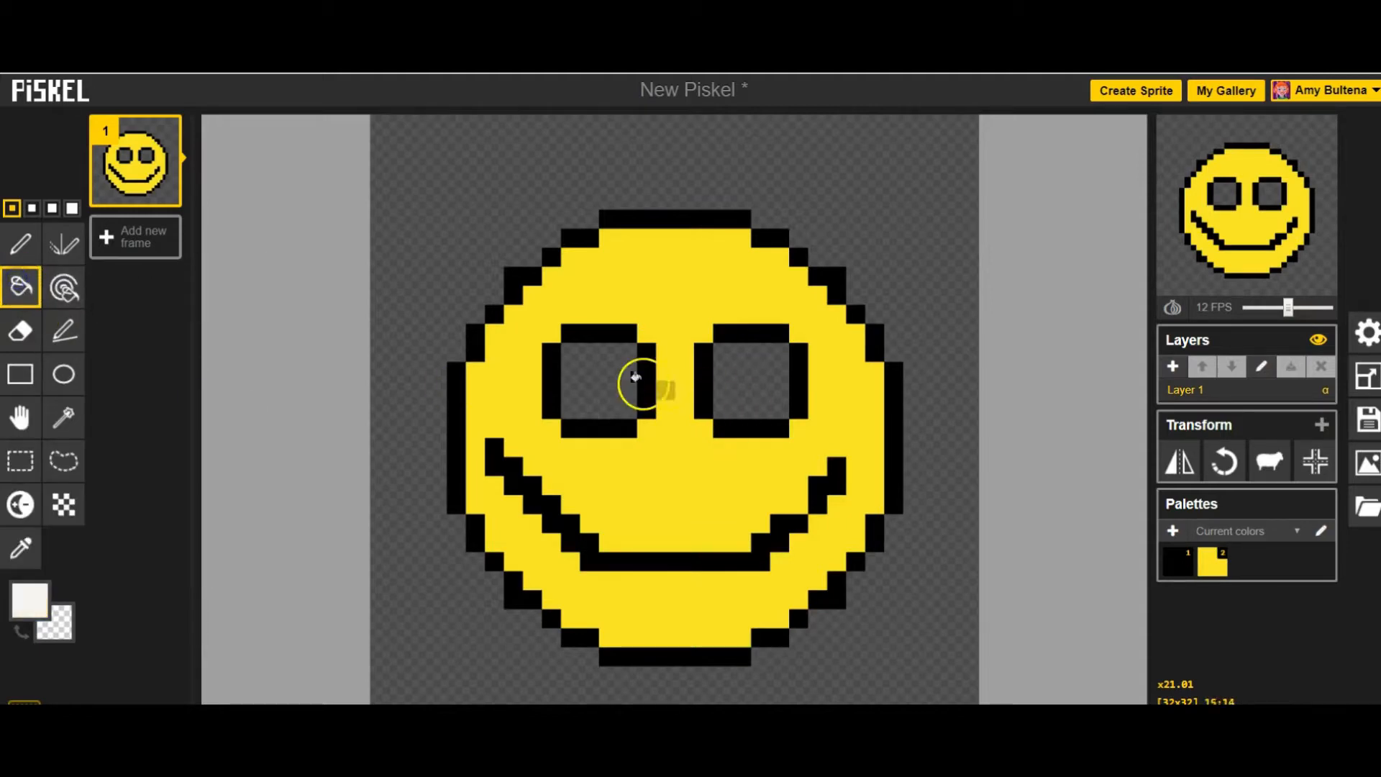
click(602, 378)
click(749, 385)
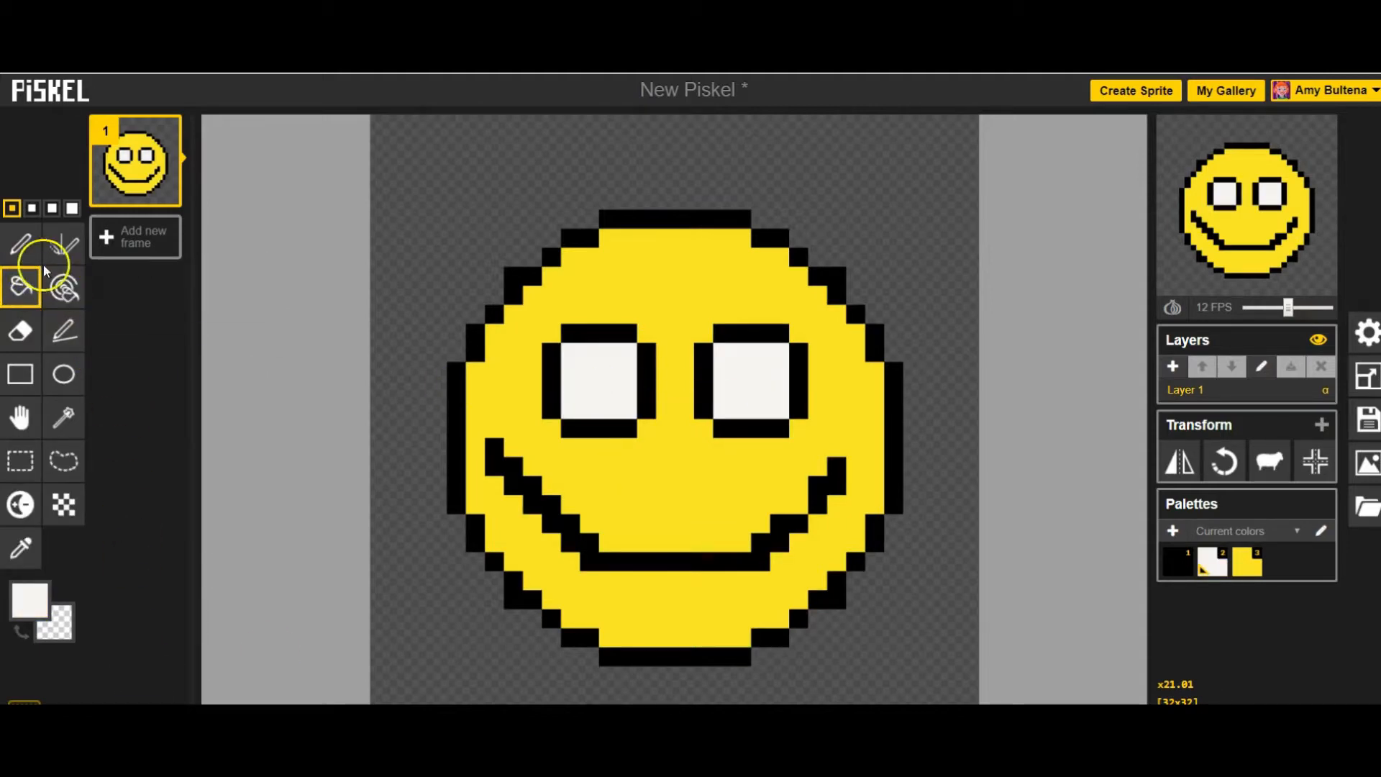
- Draw a three-pixel black pupil in the lower-right corner of each eye with the Pen tool
click(20, 243)
click(30, 601)
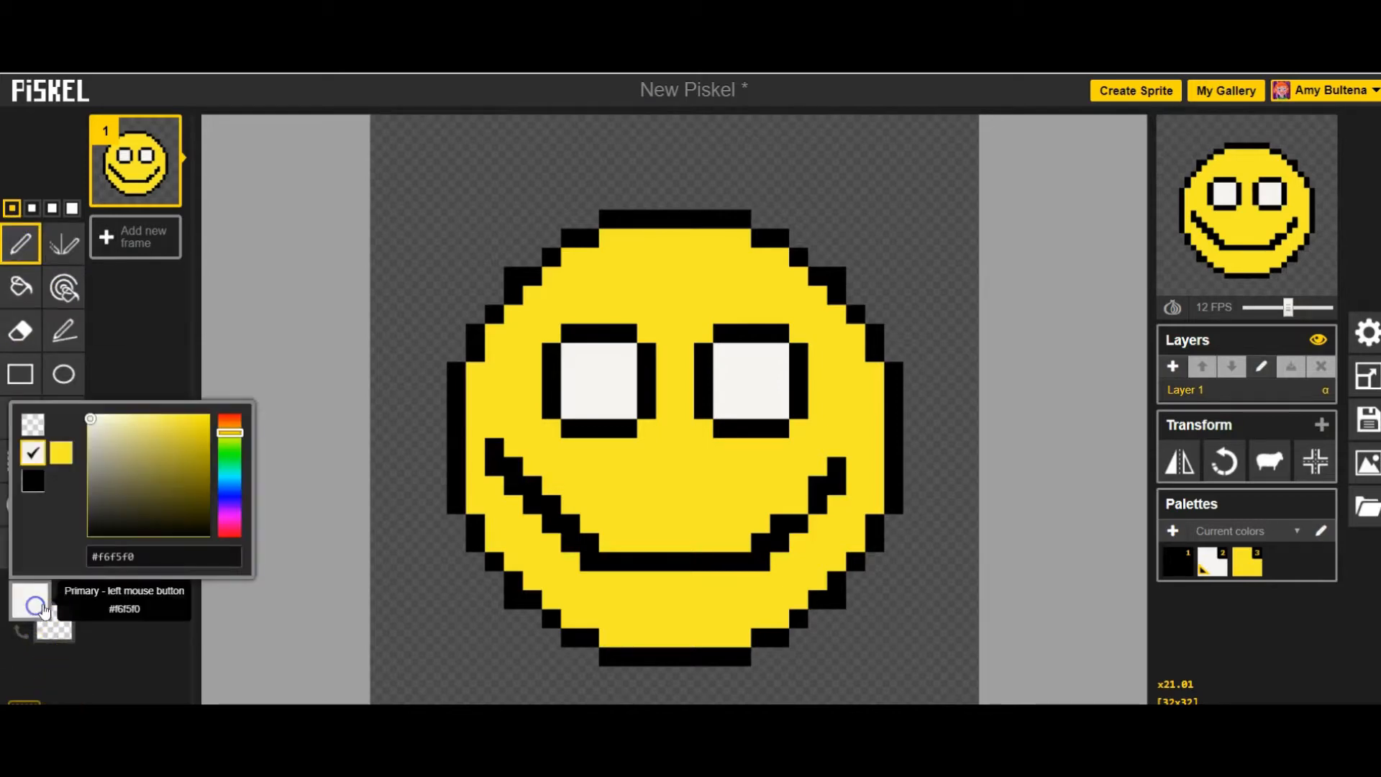
click(38, 484)
click(626, 408)
click(627, 390)
click(607, 409)
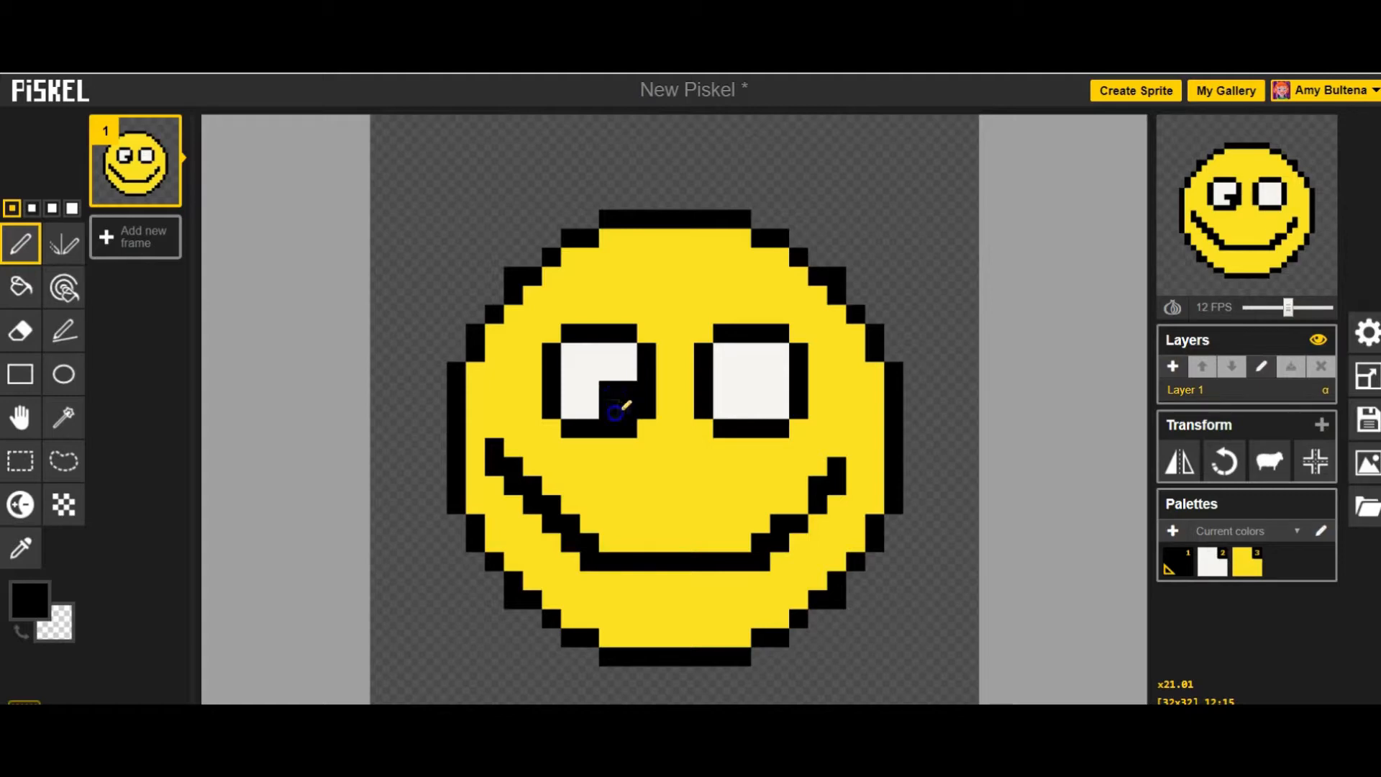
click(780, 408)
click(761, 409)
click(760, 391)
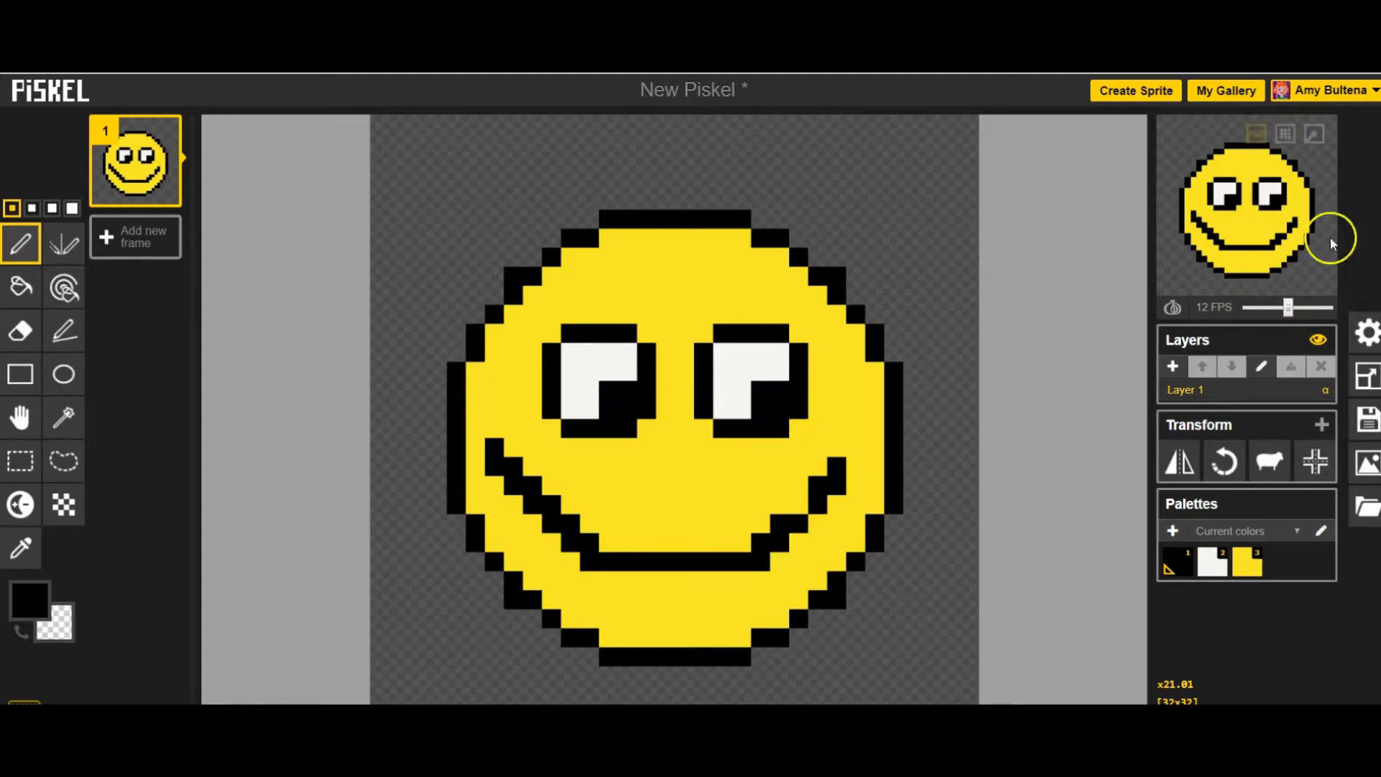
- Open the animation preview in a popup window to view the smiley
click(1315, 135)
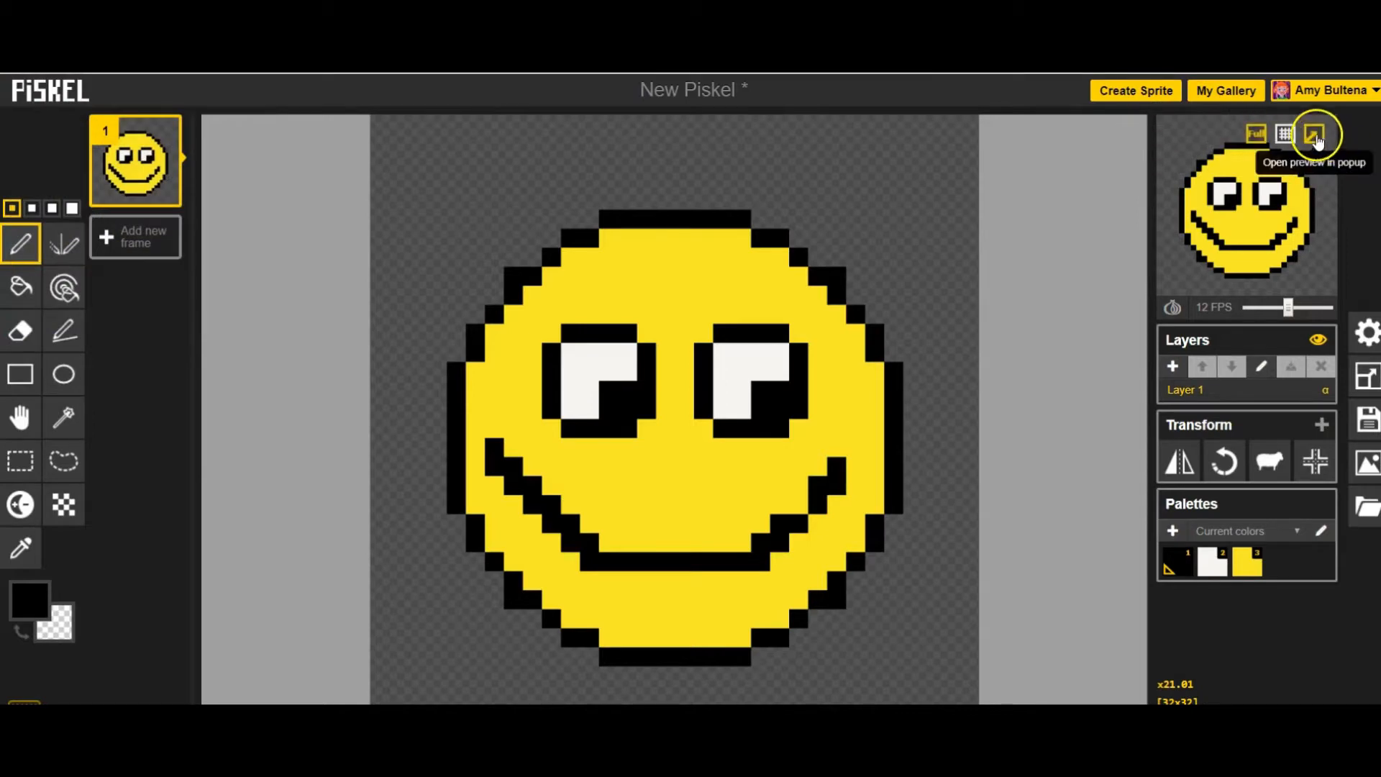
mouse_move(1260, 140)
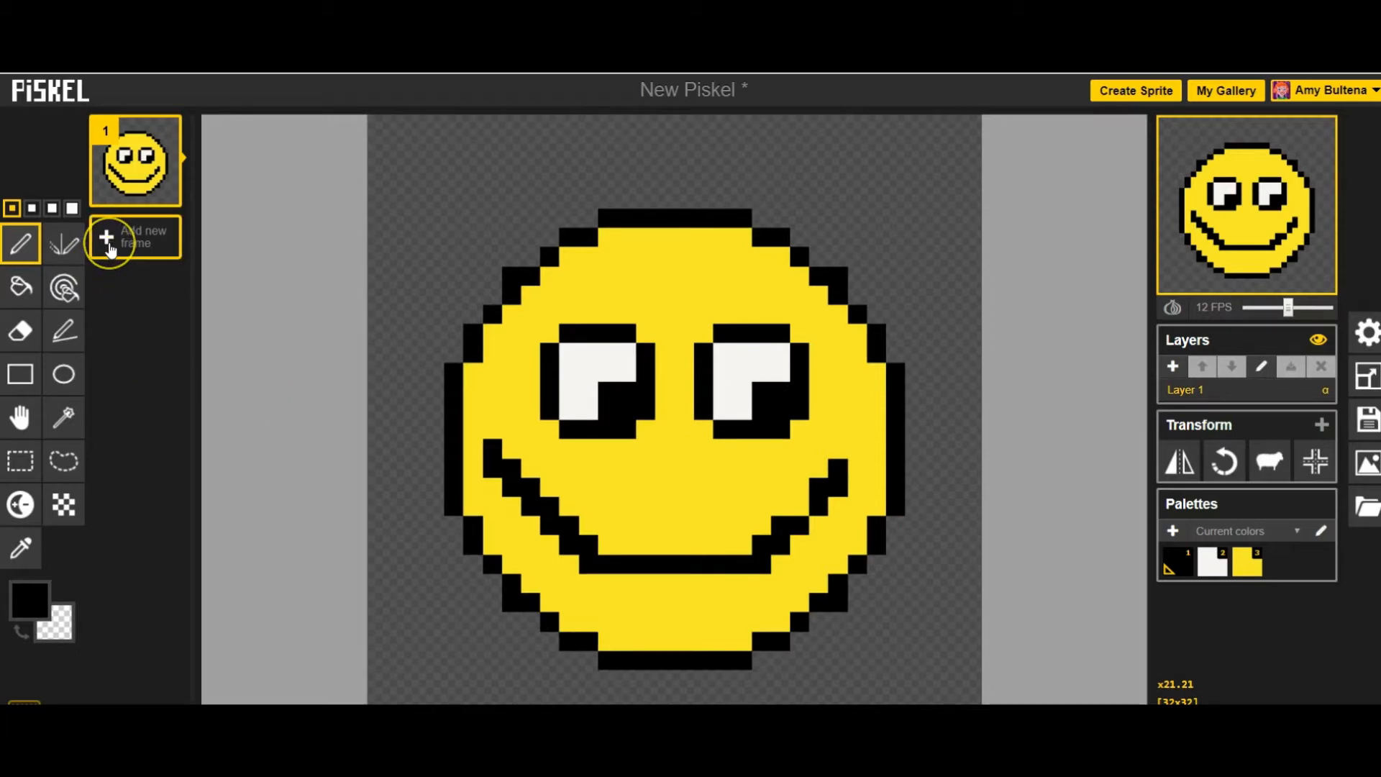
- Add a blank second frame and watch how it plays with the smiley frame in the preview
click(109, 246)
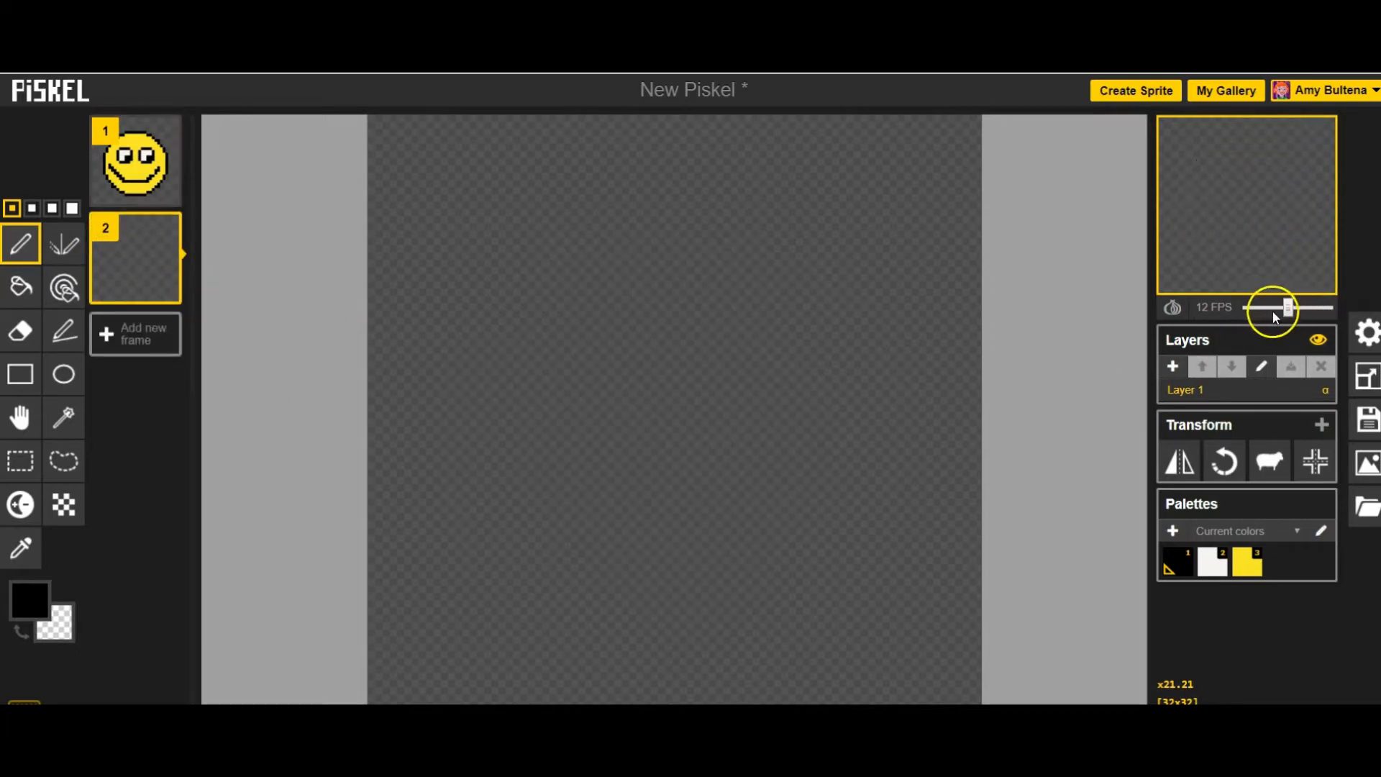
mouse_move(118, 154)
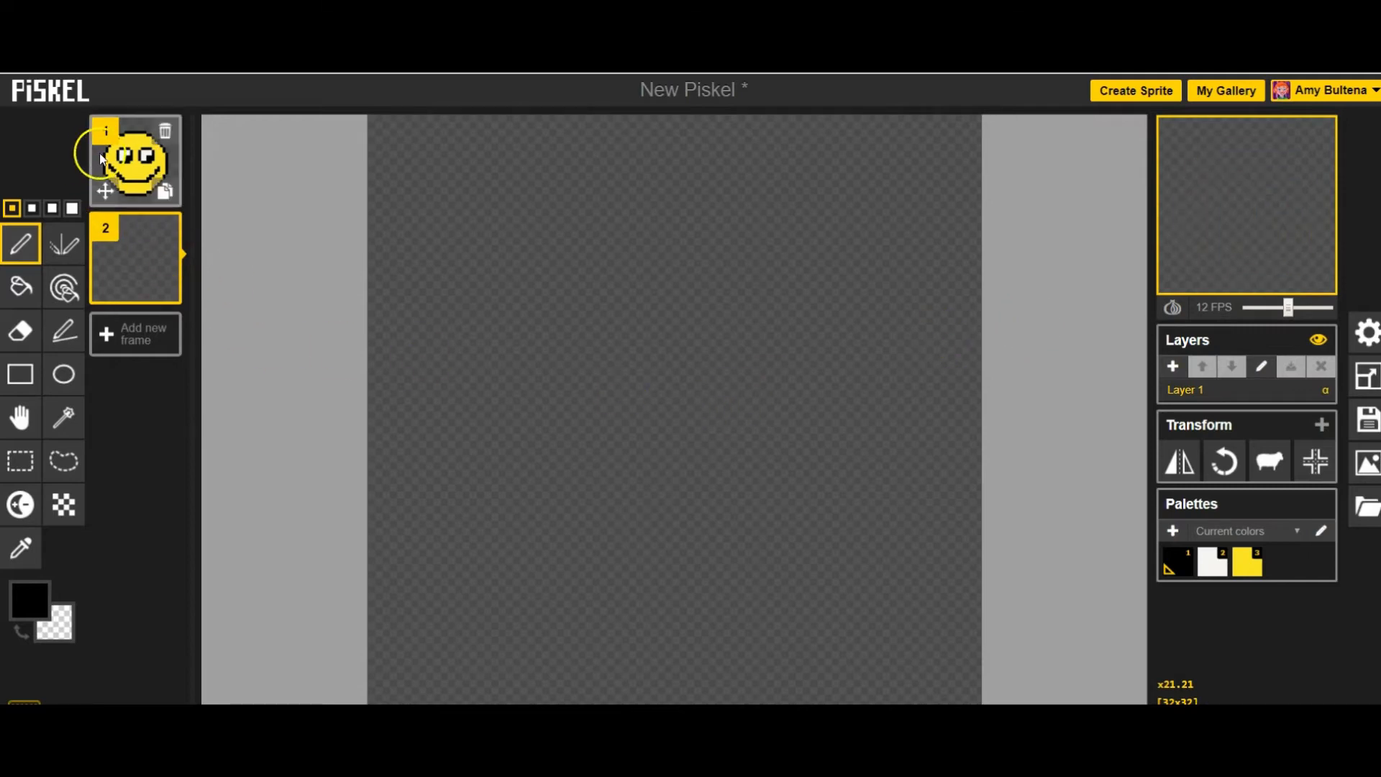
mouse_move(134, 261)
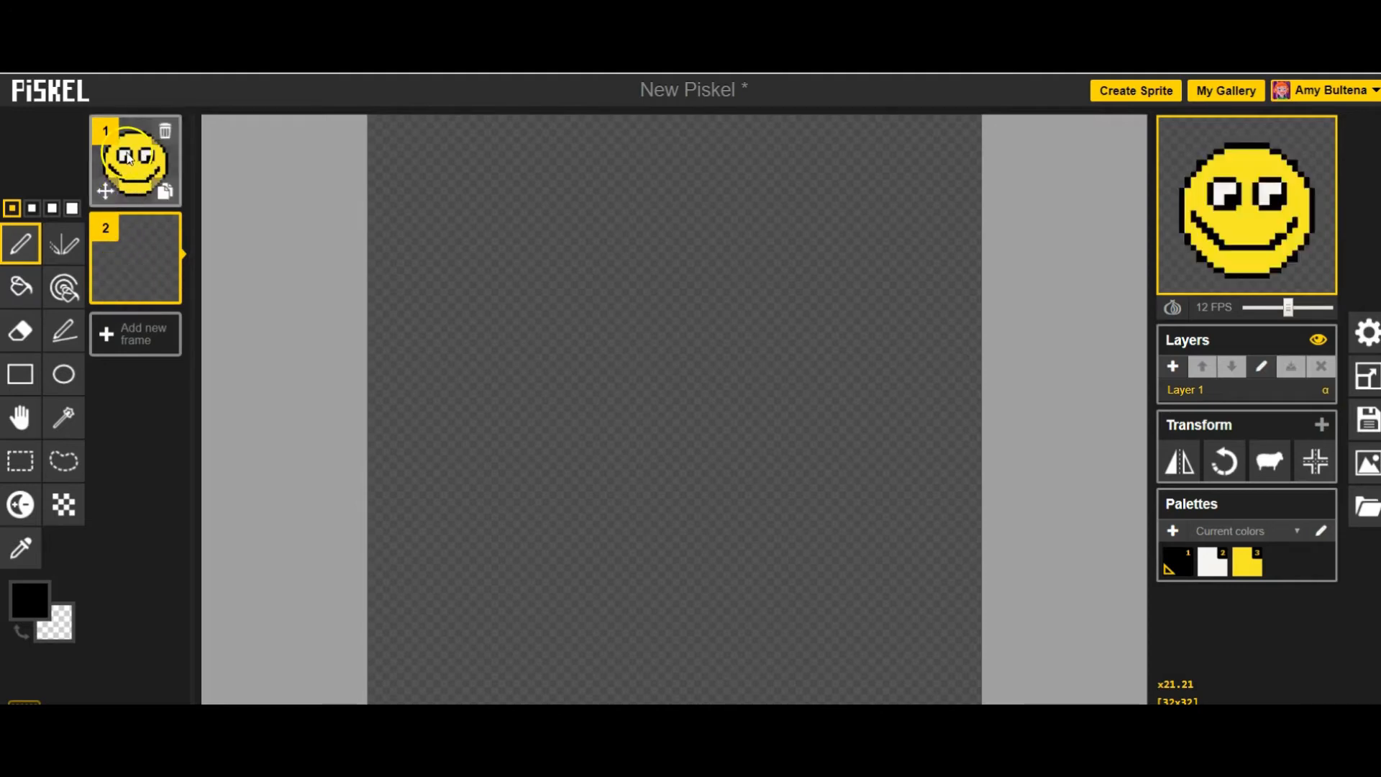
mouse_move(1259, 295)
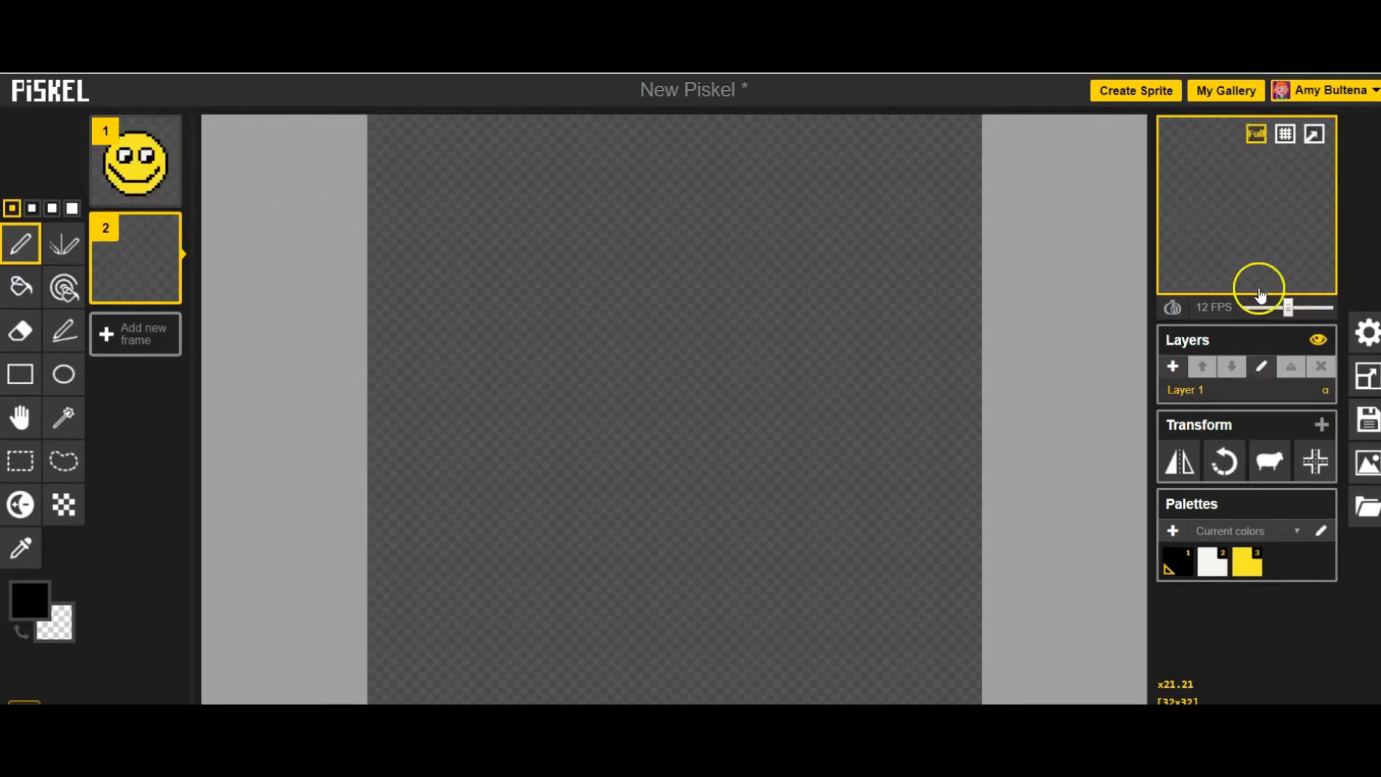
- Try the preview at different speeds, including 5 and 10 FPS, and delete the blank second frame
drag(1294, 310, 1263, 311)
click(1200, 310)
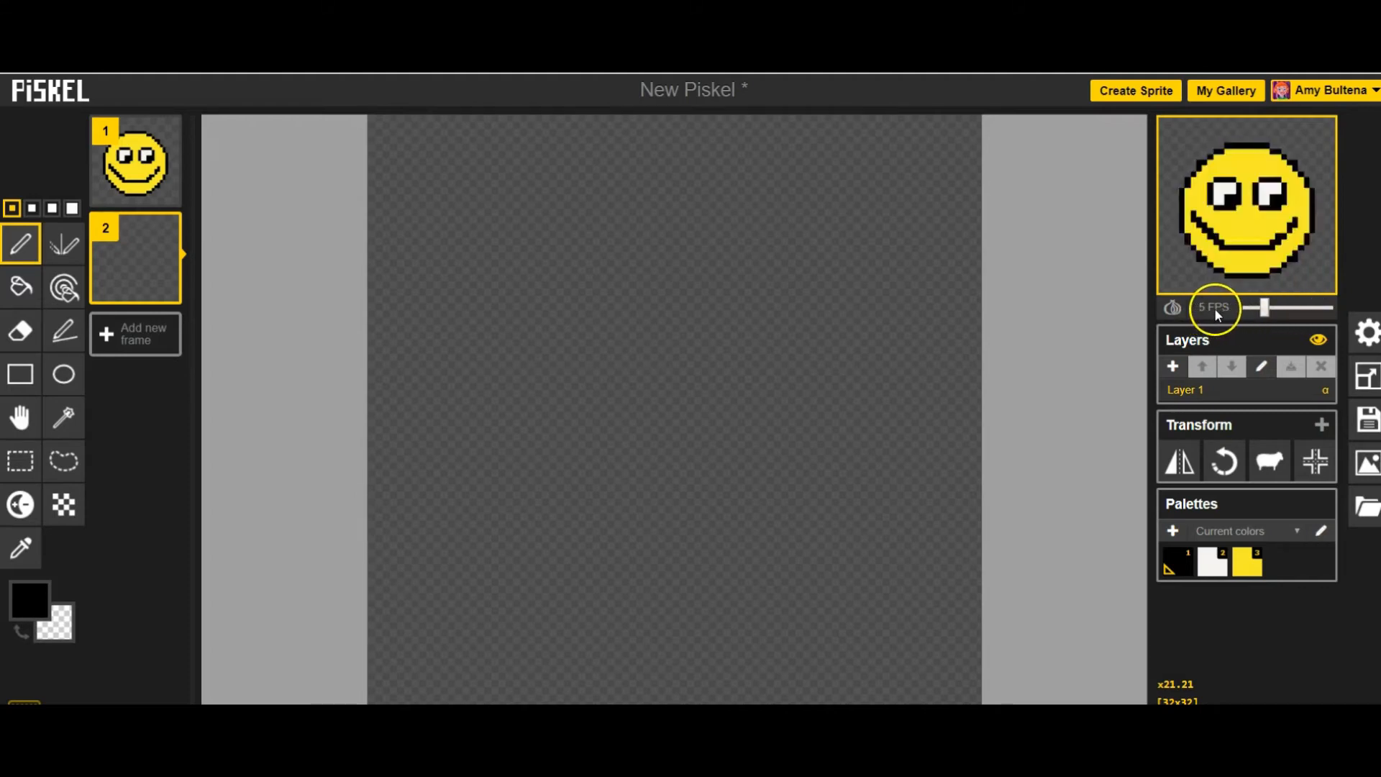
drag(1264, 308, 1313, 311)
click(1308, 309)
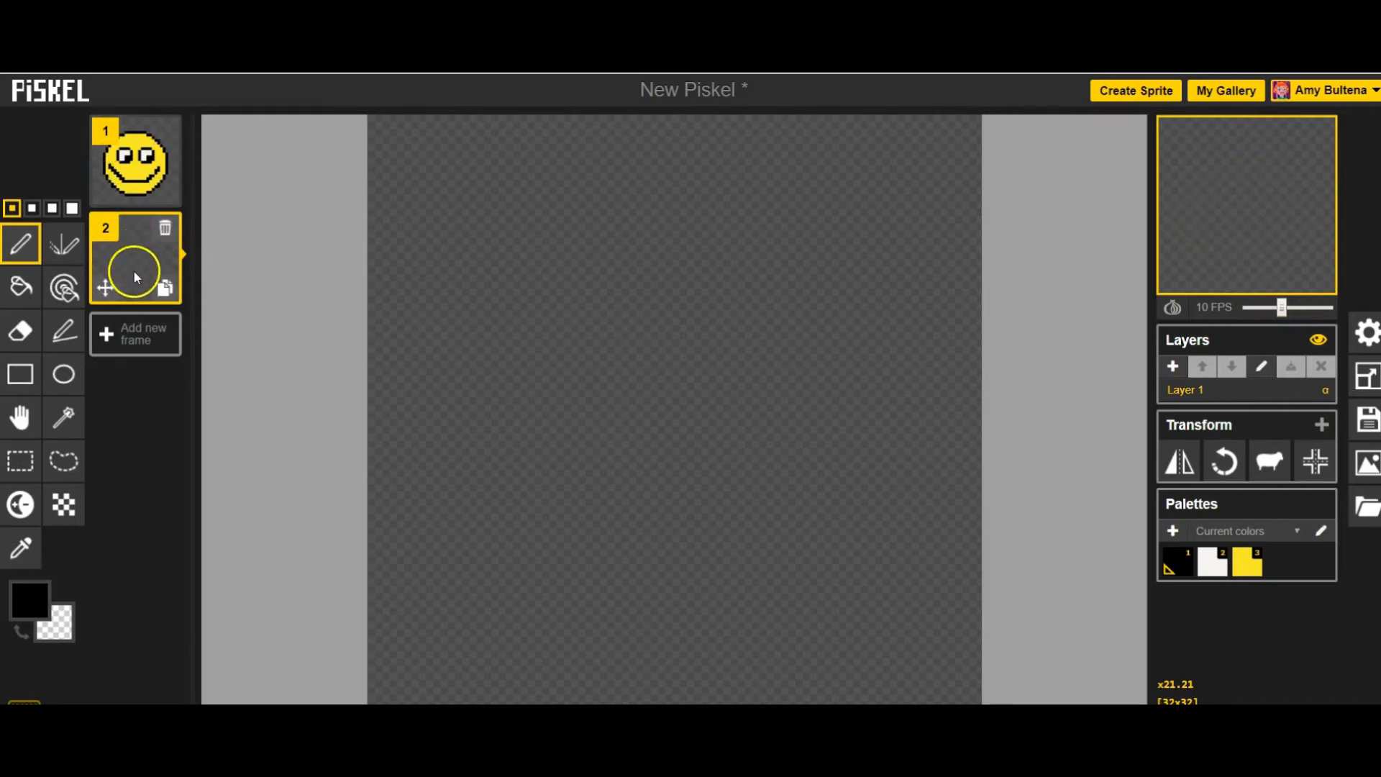
click(165, 228)
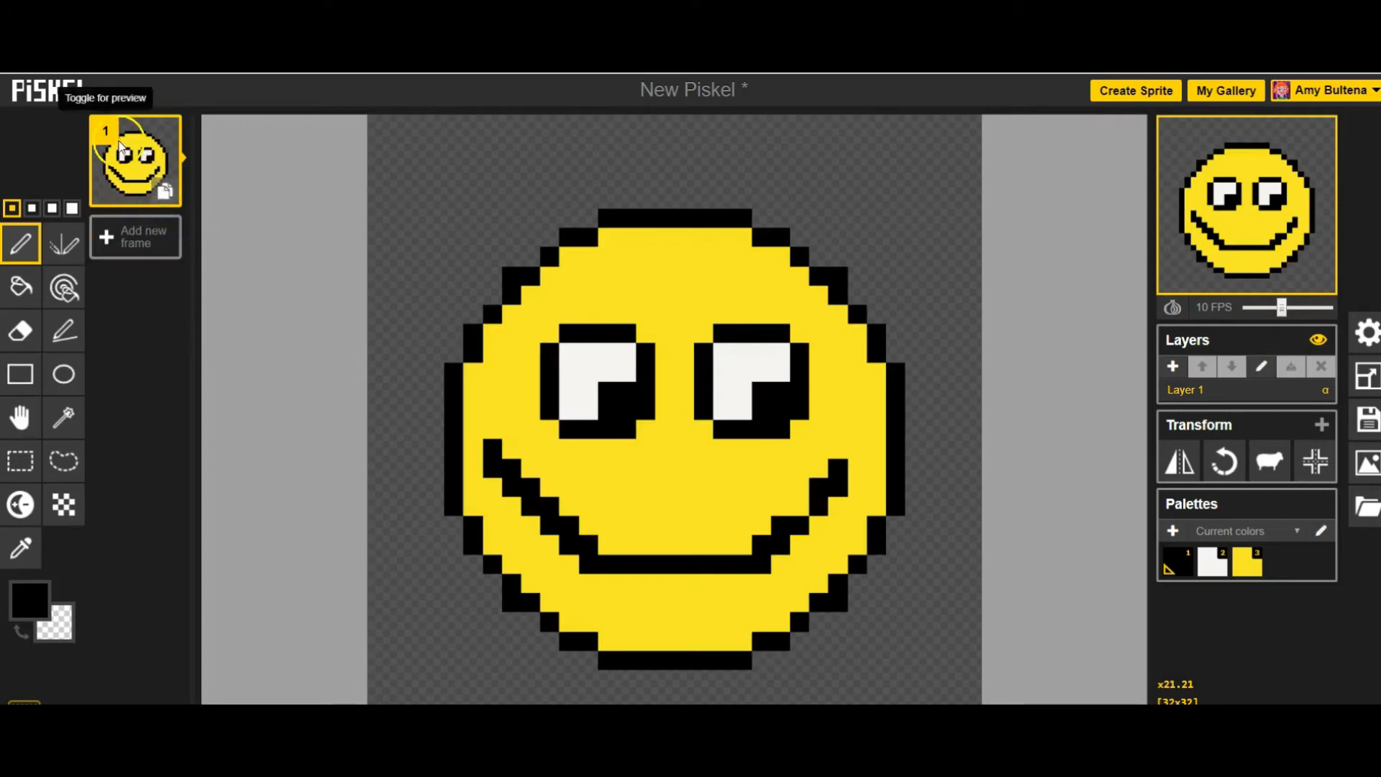
- Duplicate the smiley frame and draw a black tongue outline rising from the middle of the copy's smile
click(165, 191)
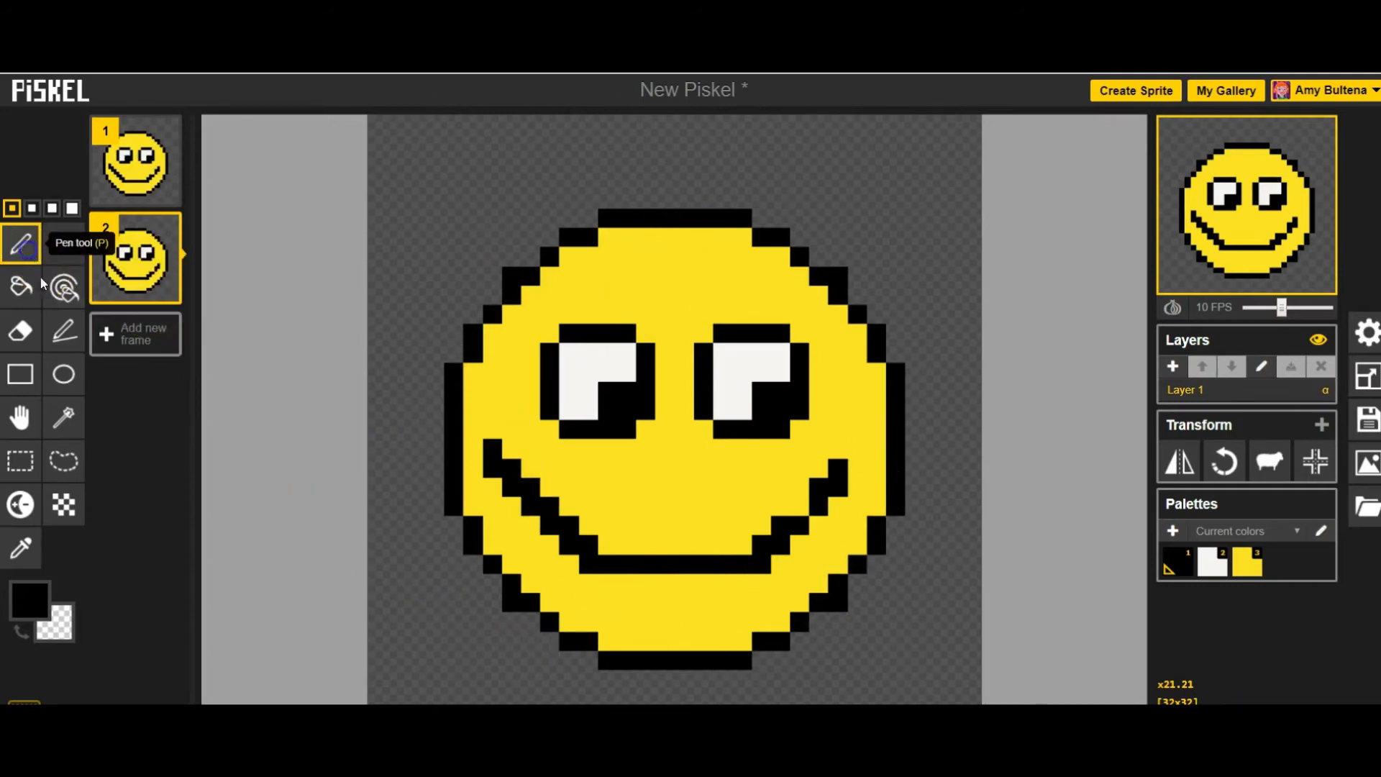
mouse_move(672, 558)
mouse_down()
mouse_move(653, 487)
mouse_move(689, 472)
mouse_move(744, 494)
mouse_move(762, 541)
mouse_up()
- Fill the tongue in the second frame with bright red
click(28, 600)
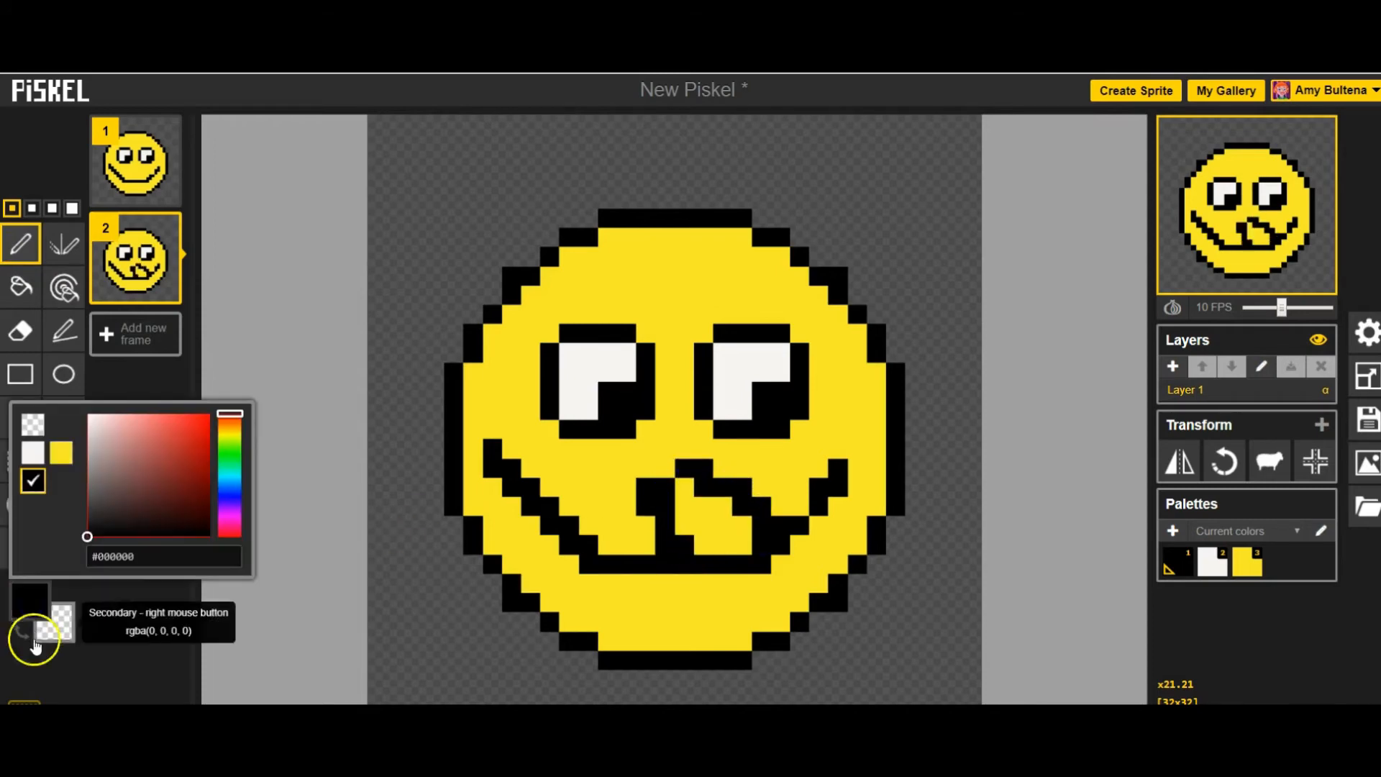
drag(86, 532, 205, 418)
click(22, 287)
click(715, 524)
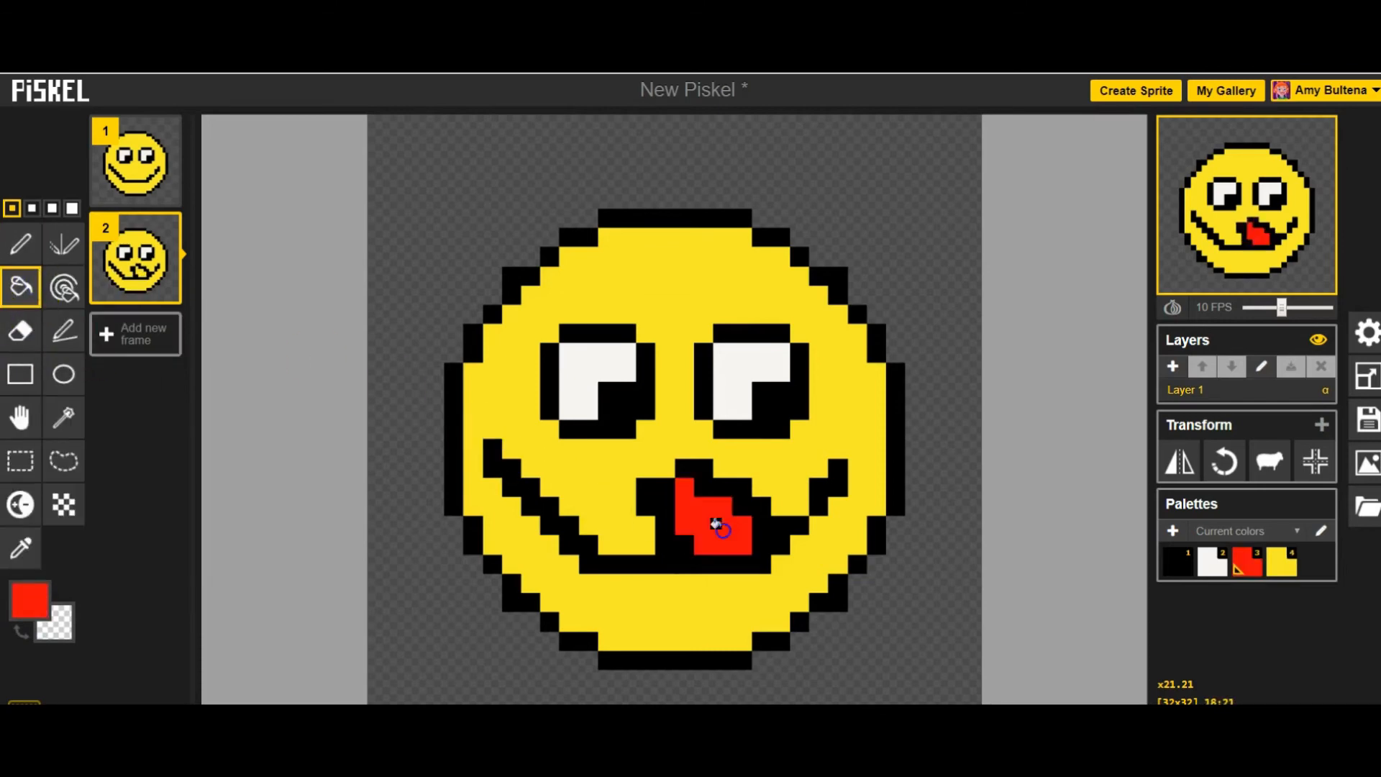
- Set the animation's playback speed to 4 FPS
mouse_move(1276, 273)
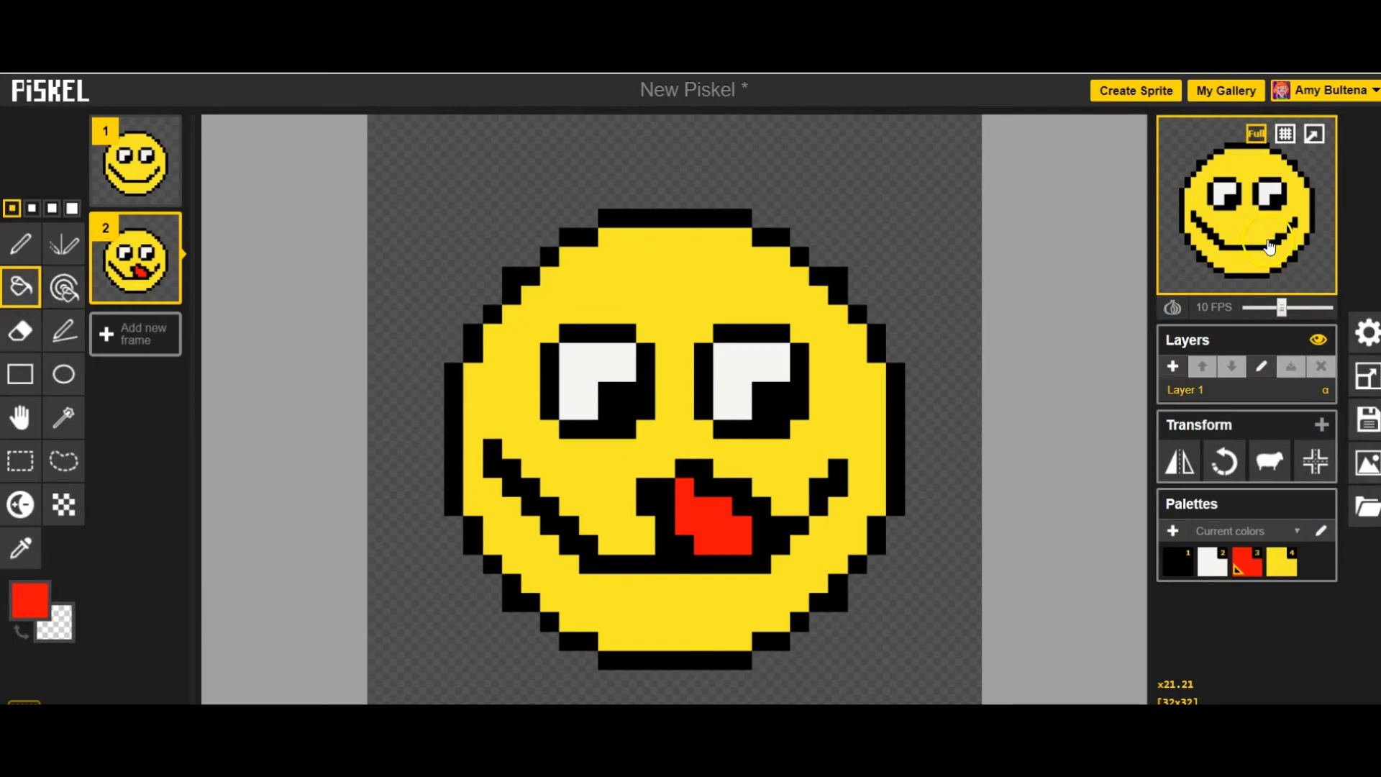
mouse_move(1281, 308)
mouse_down()
mouse_move(1298, 309)
mouse_move(1261, 305)
mouse_up()
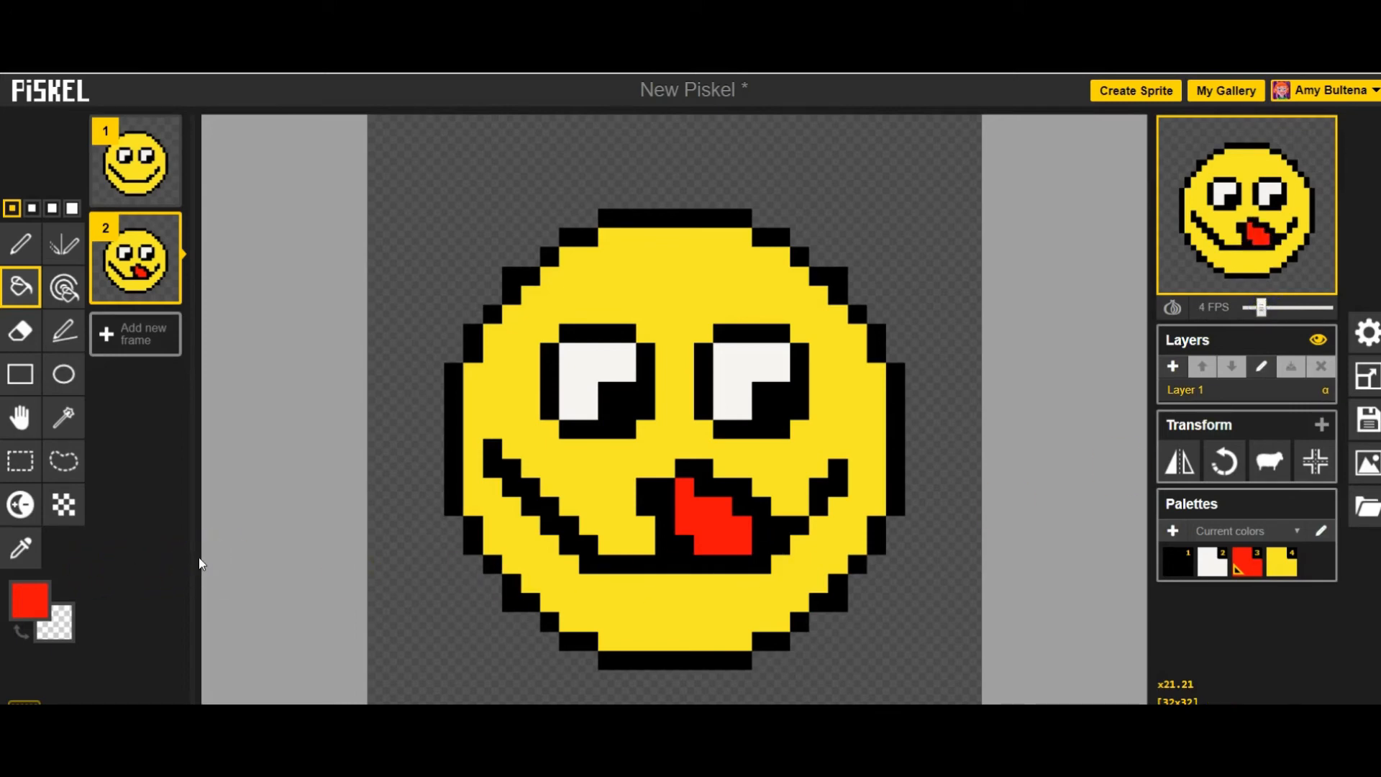
- Title the sprite "Emoji" and save it to the online gallery
click(1364, 427)
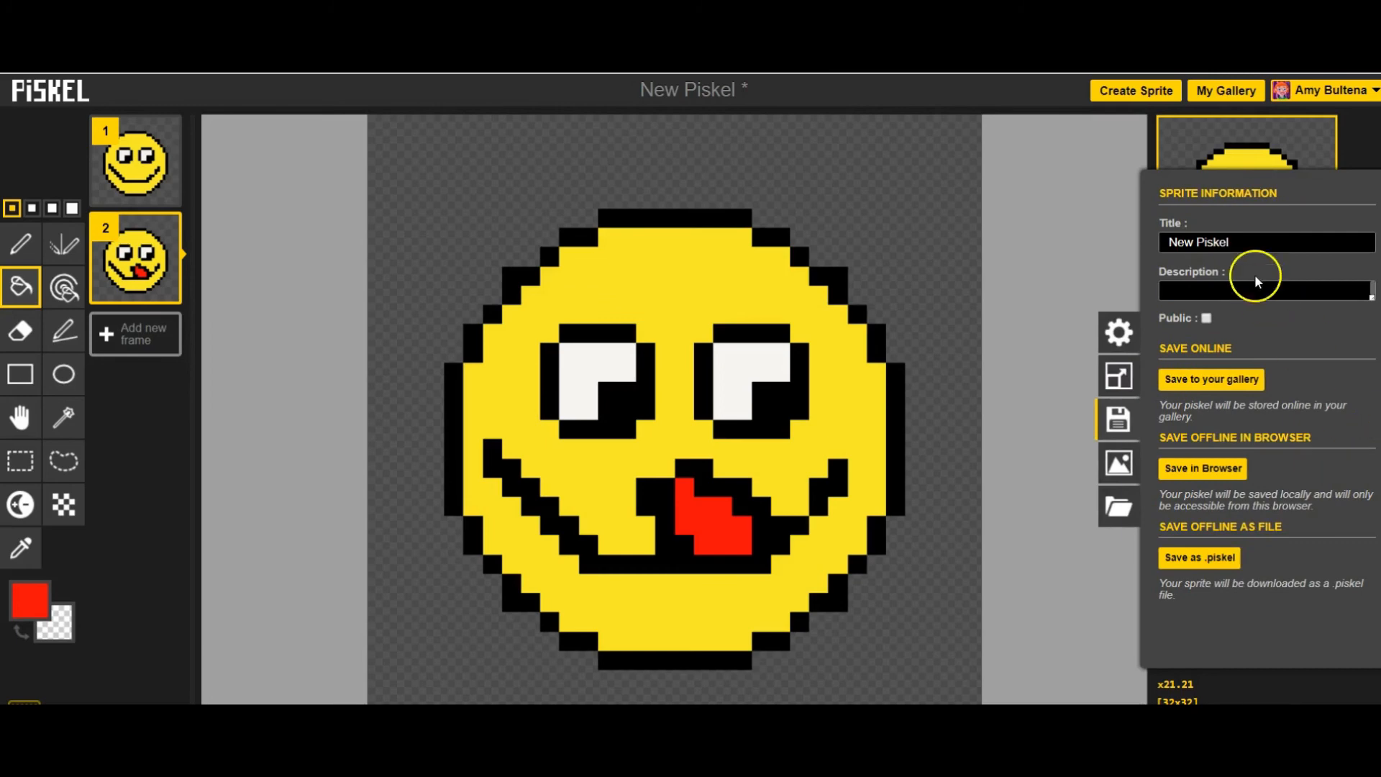
click(1119, 235)
key(e)
click(1364, 424)
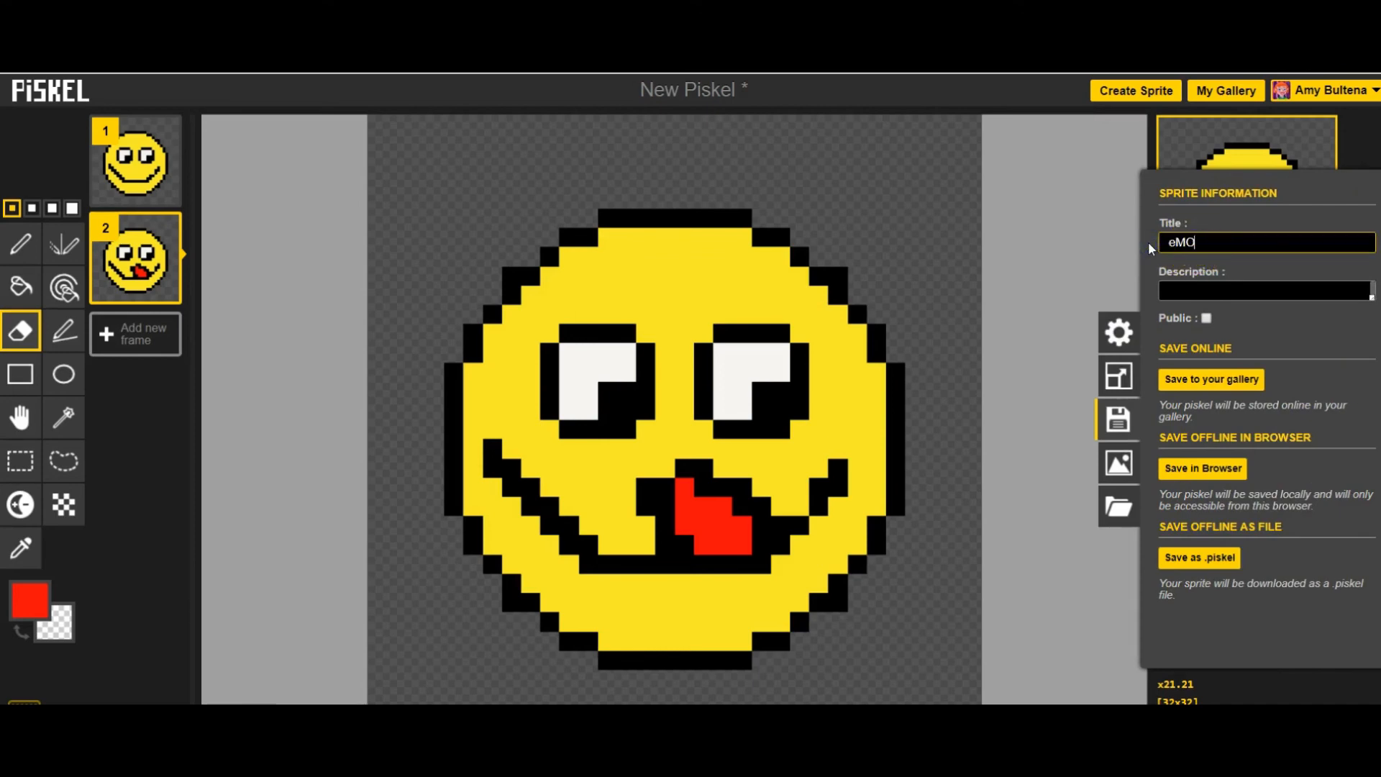
text(oji)
click(1207, 381)
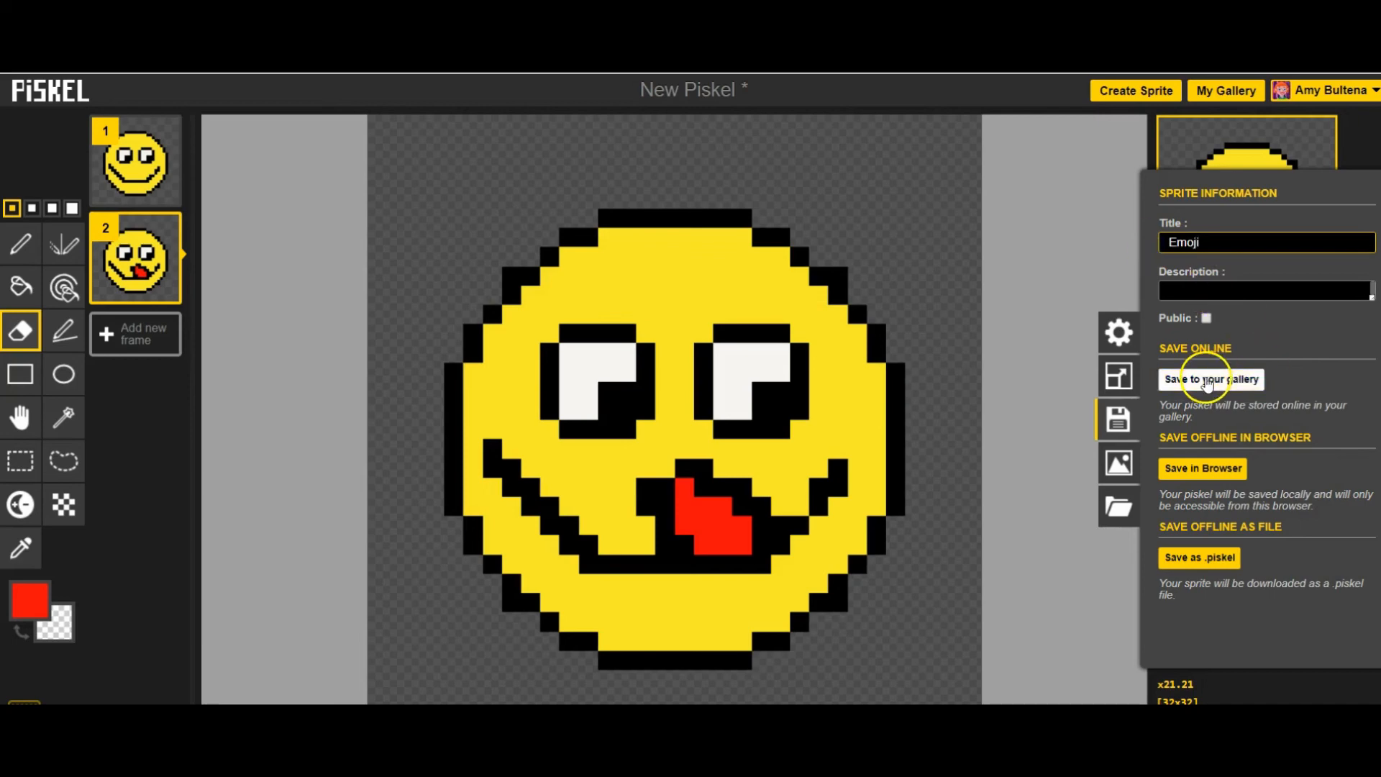